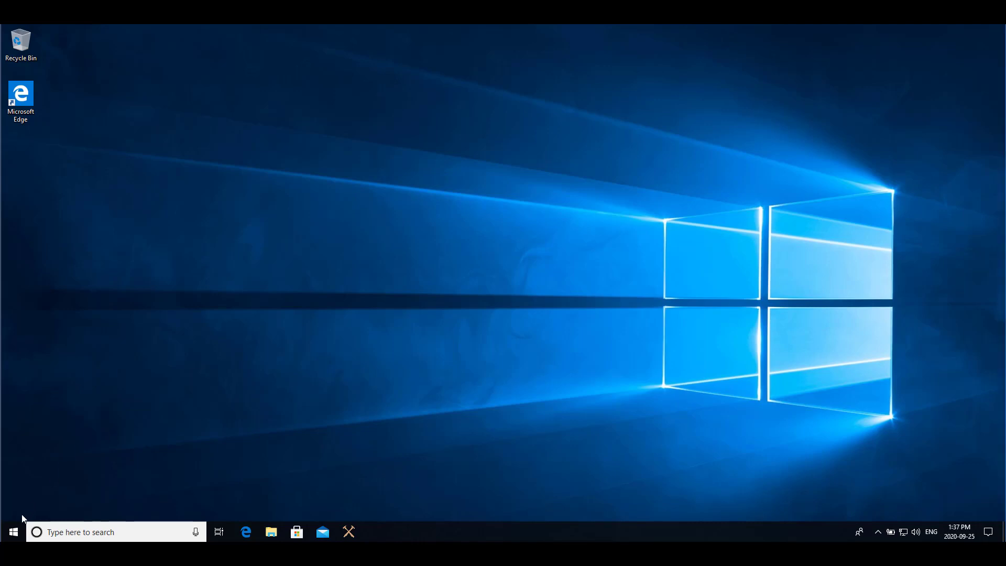
Launch GSC Field App, dismiss the no-field-book notice, and start a new field book.
click(13, 533)
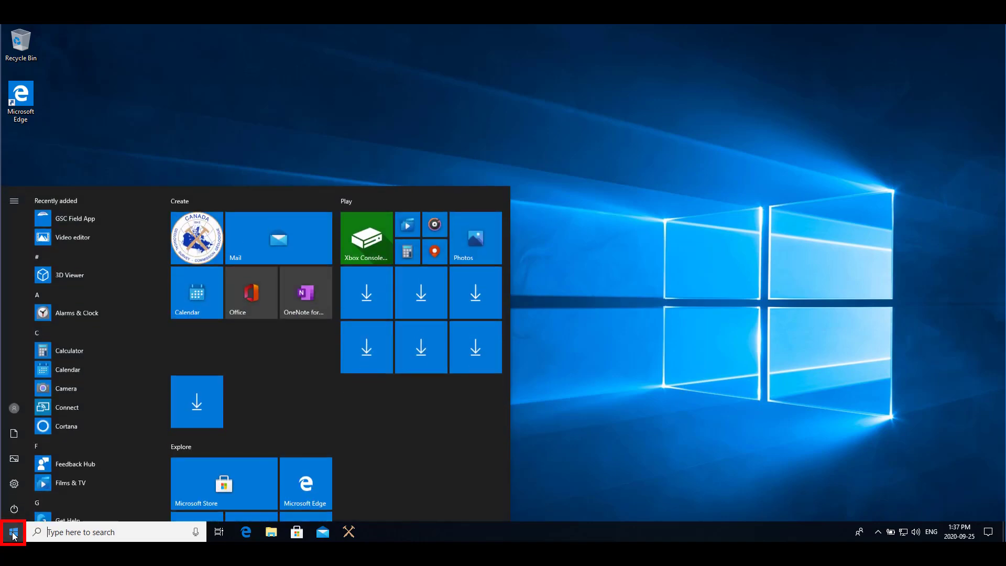
scroll(72, 482, down, 2)
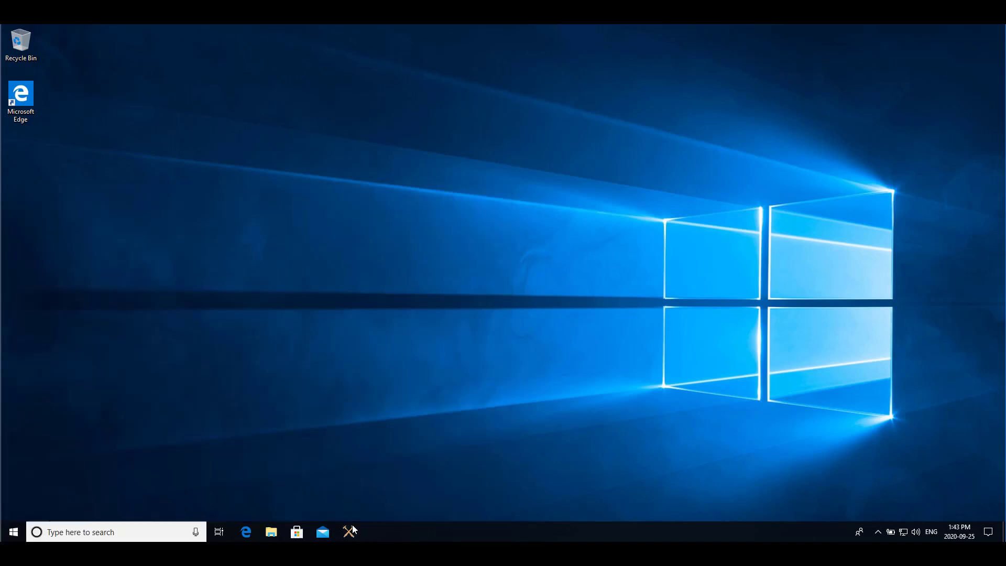
click(349, 533)
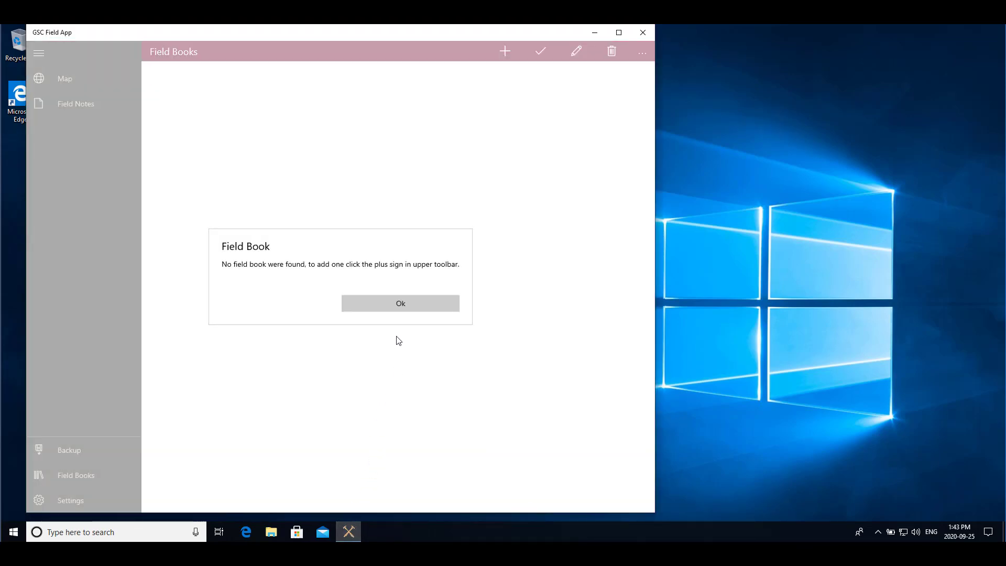
click(398, 304)
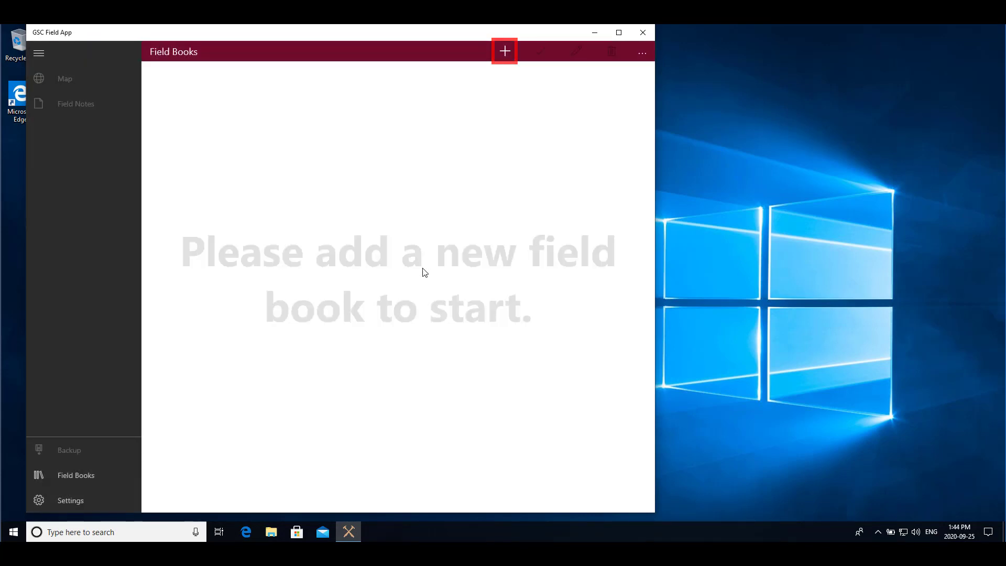
click(505, 50)
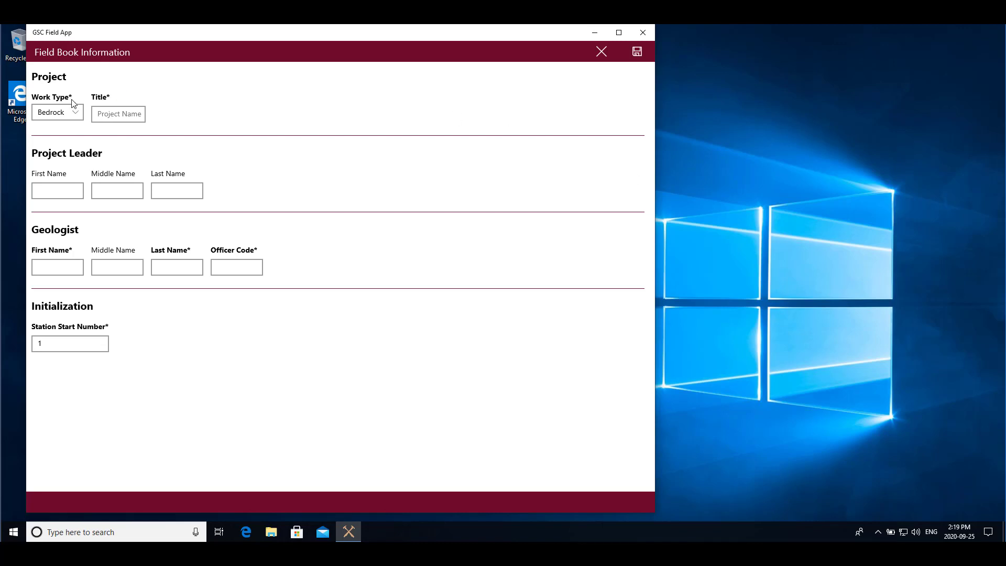
Set work type Bedrock, title 'Coastal Granite', and enter the project leader's first, middle and last names.
click(74, 112)
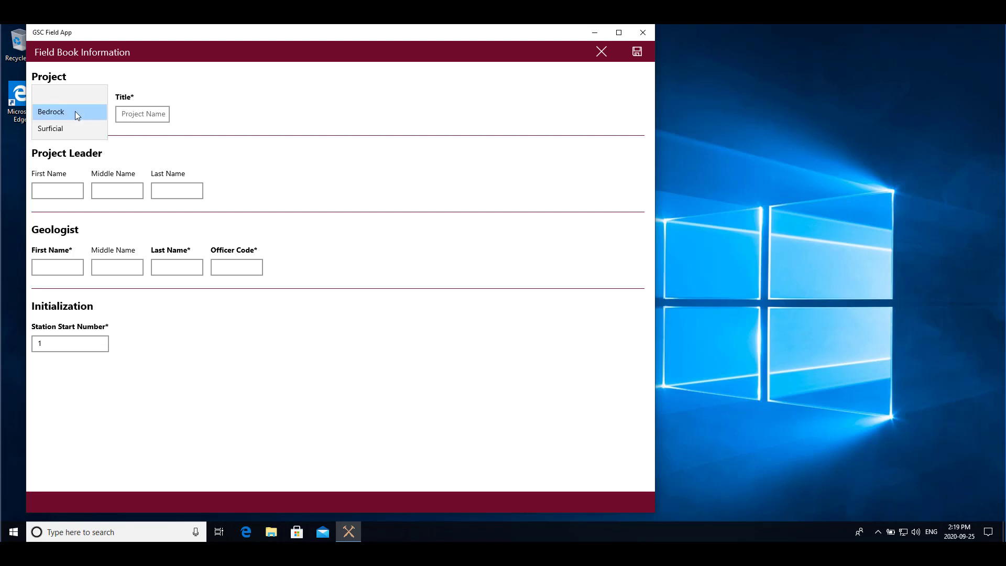
click(58, 115)
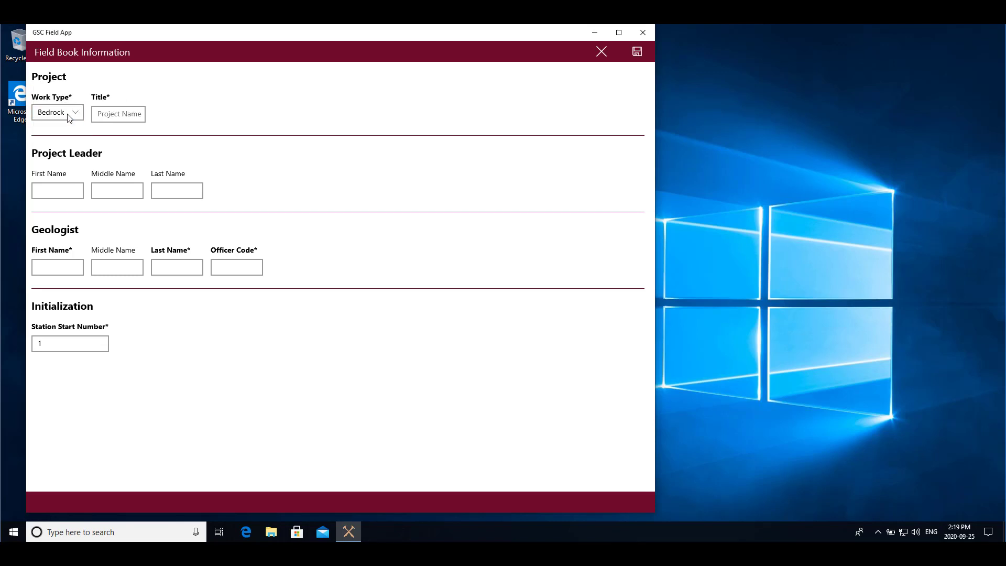
click(108, 114)
text(Coastal Granite)
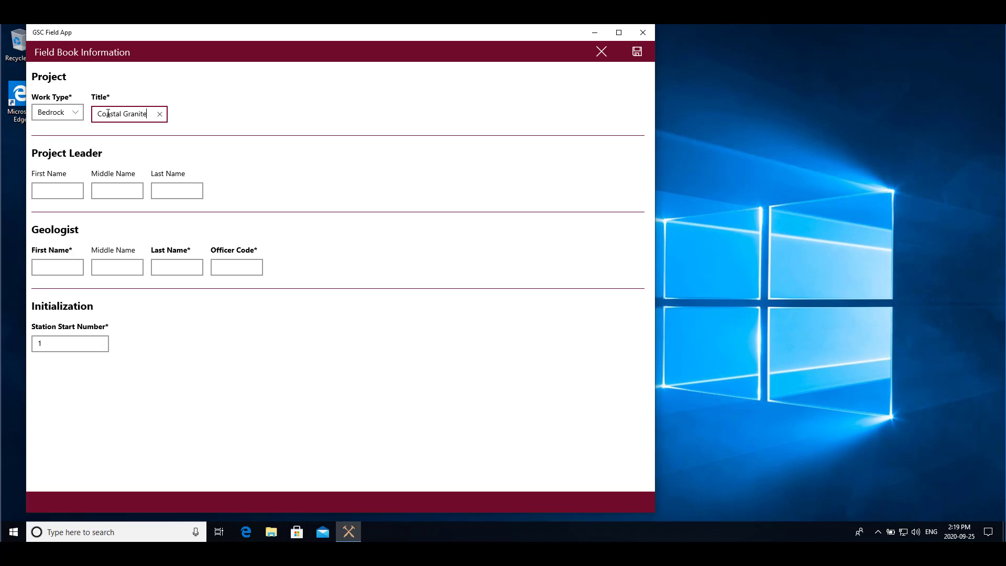
click(70, 189)
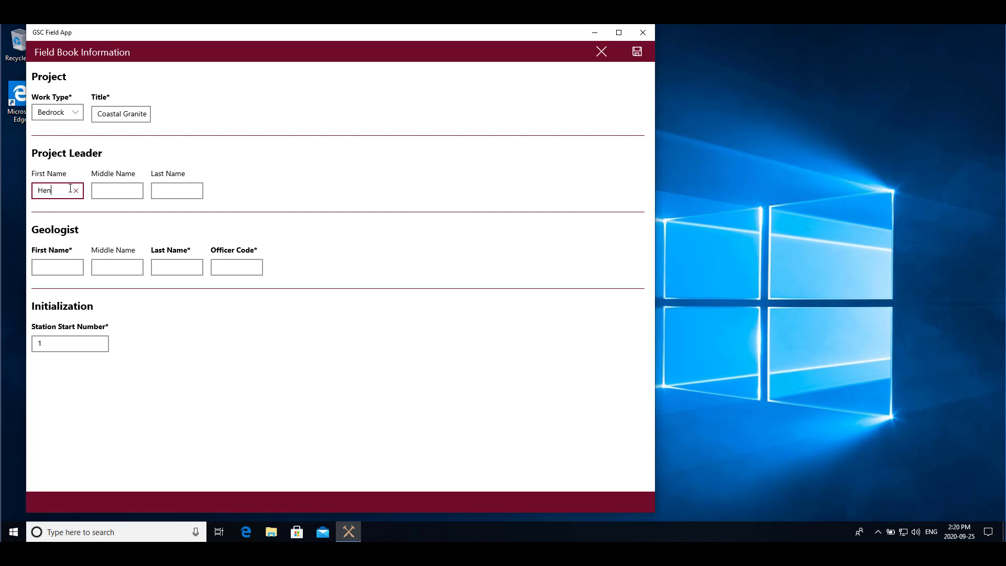
click(103, 191)
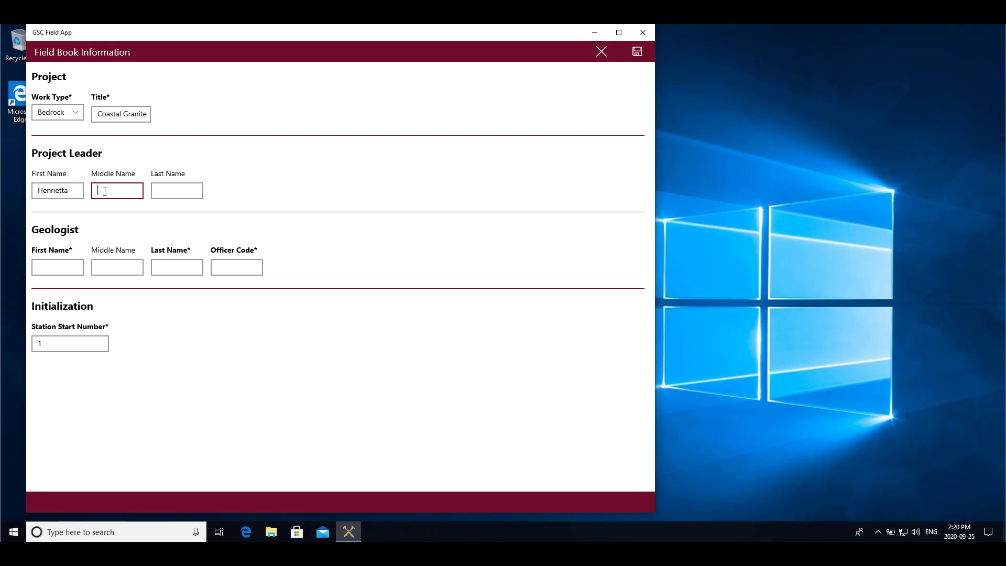
click(164, 193)
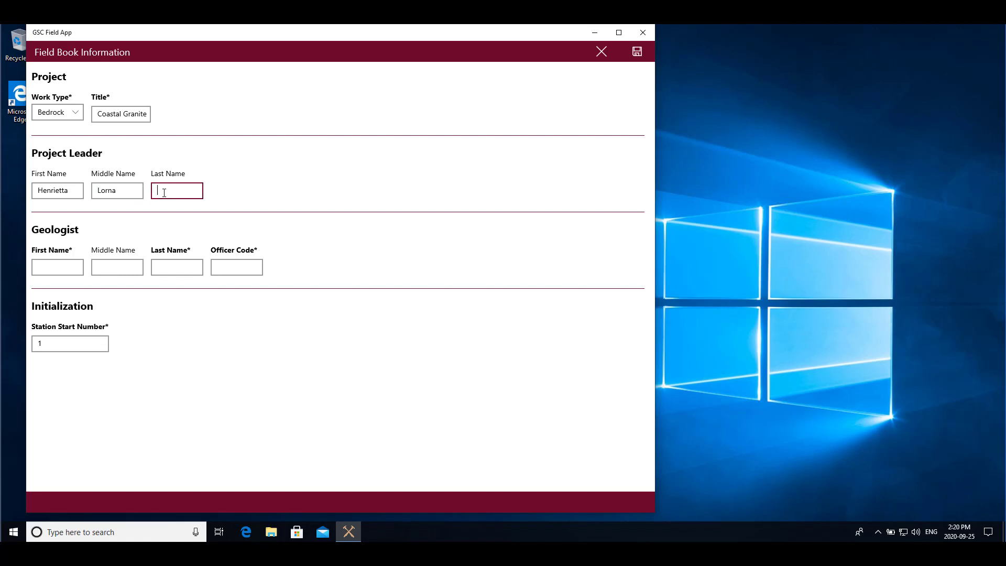
Enter the geologist's first and last names and officer code, leaving station start number 1.
click(69, 265)
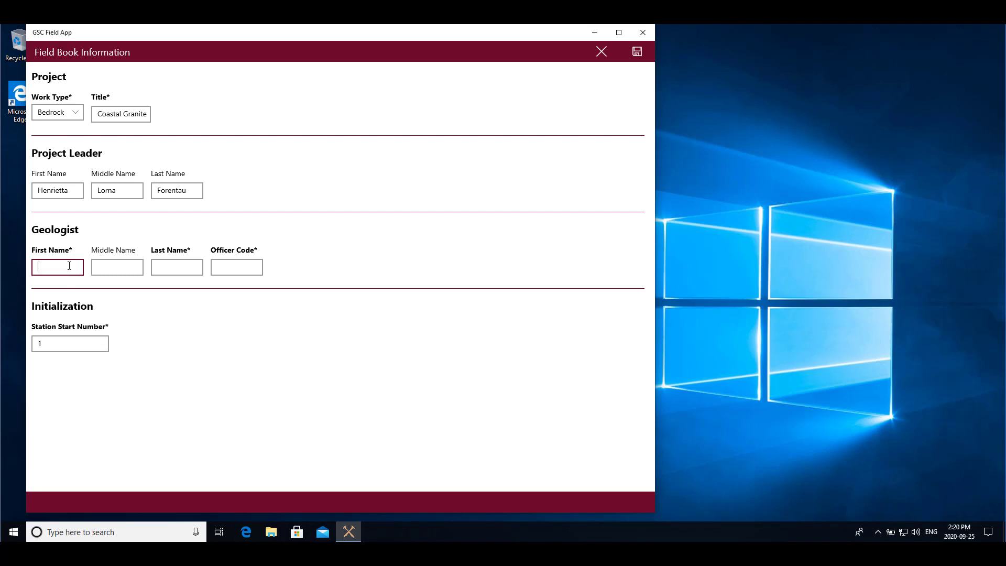
click(171, 269)
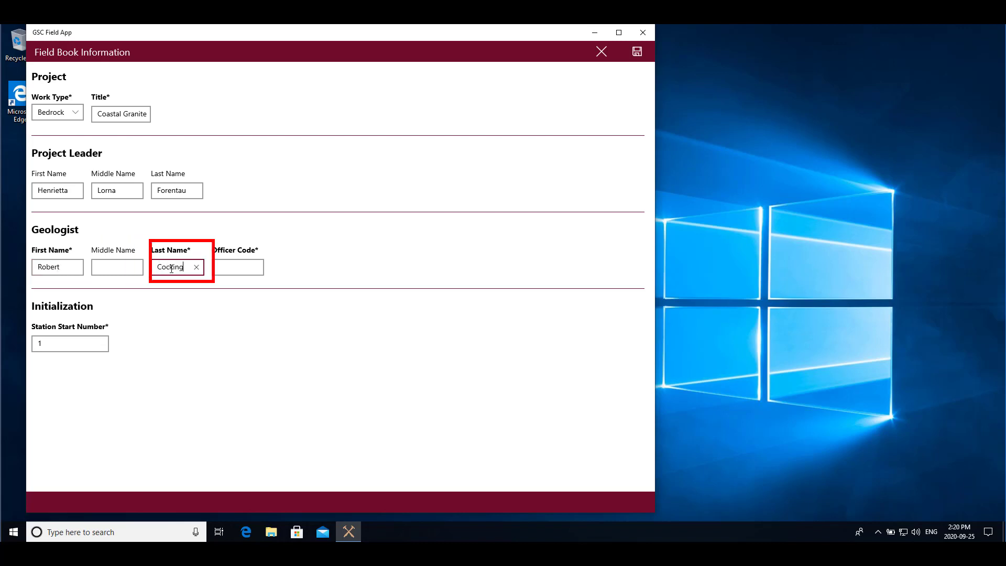
click(220, 267)
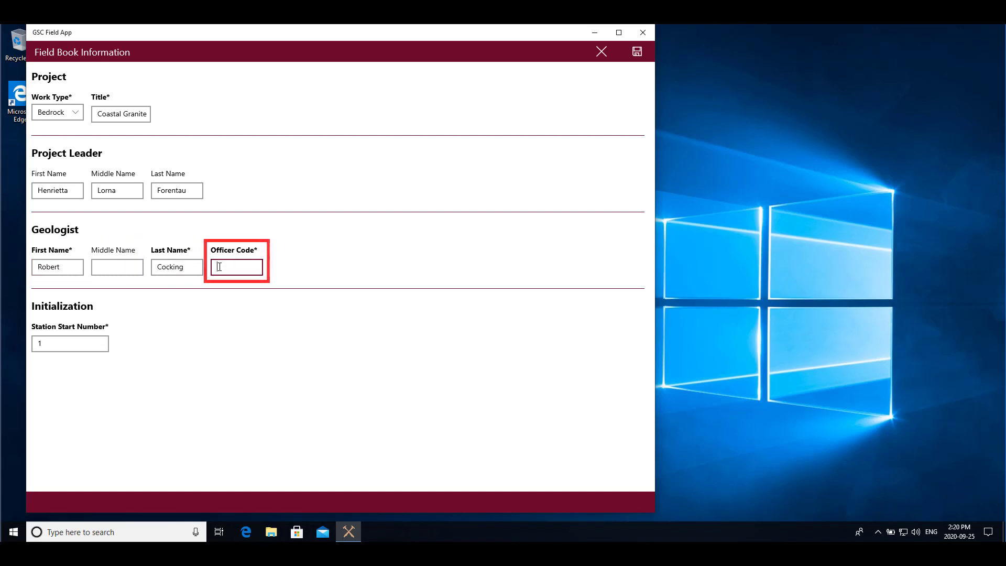
text(RBC)
click(76, 345)
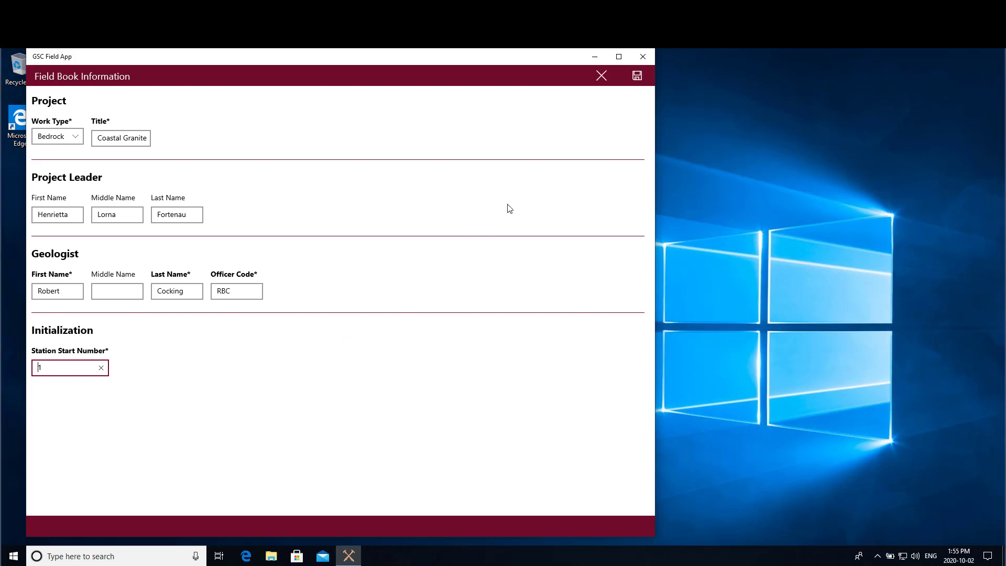
Save the field book and load Van_Topo_Hill_LVL15.tpk as read-only map data.
click(640, 74)
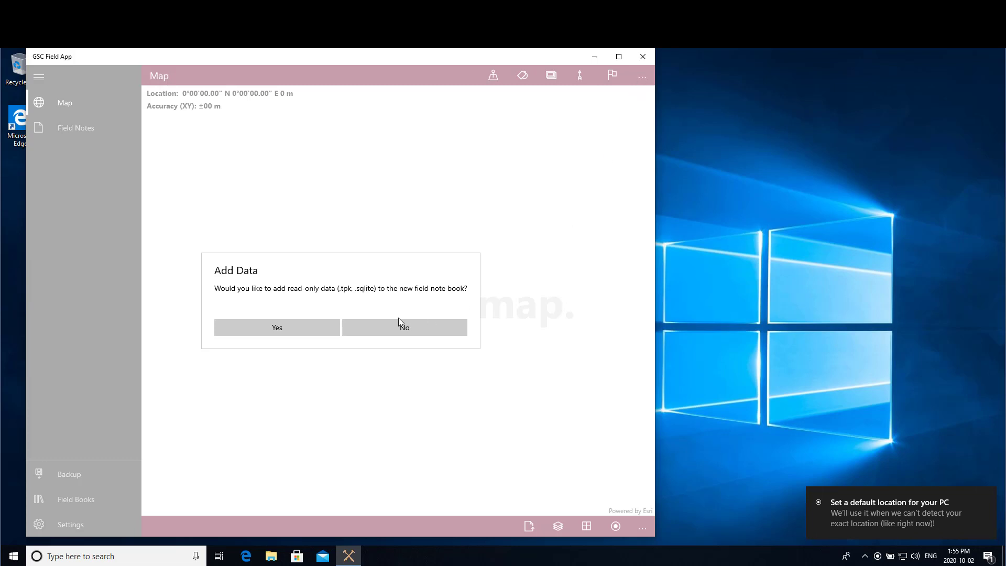
click(277, 326)
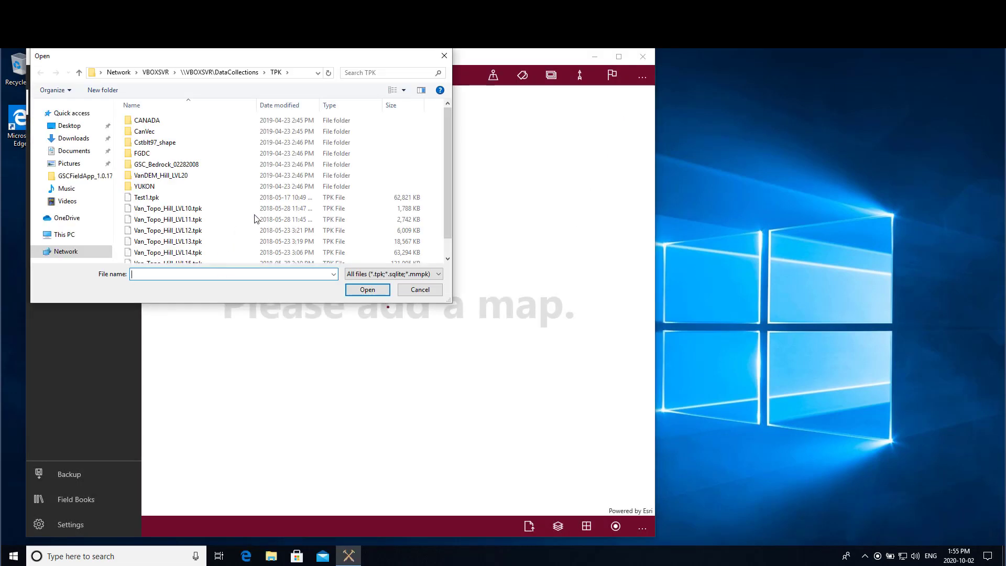
scroll(272, 204, down, 1)
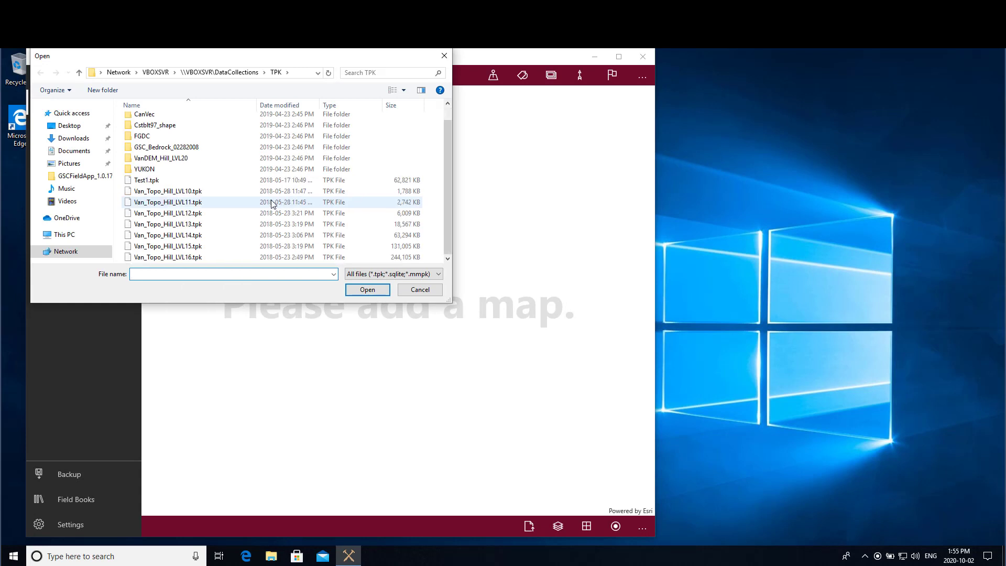
click(171, 247)
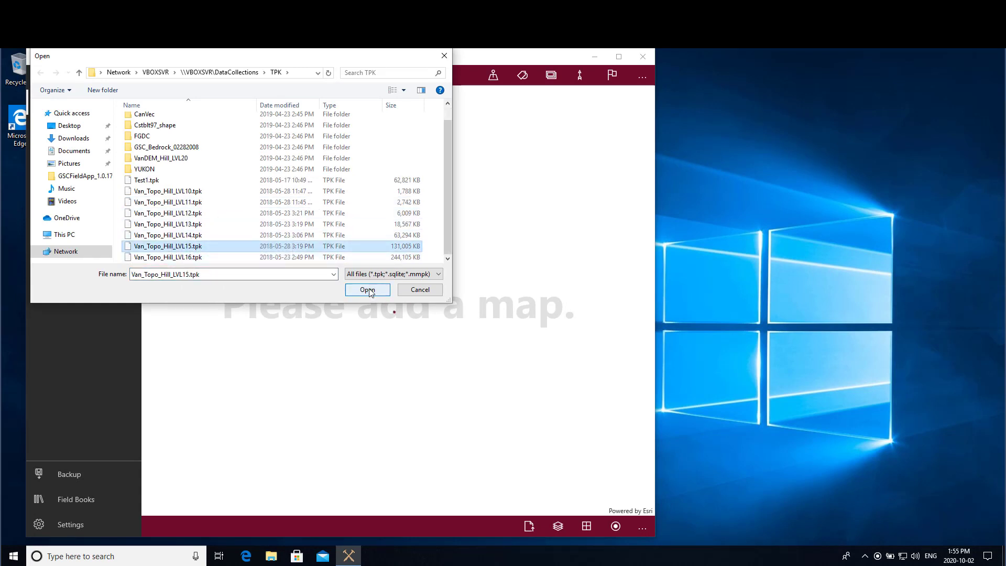
click(368, 289)
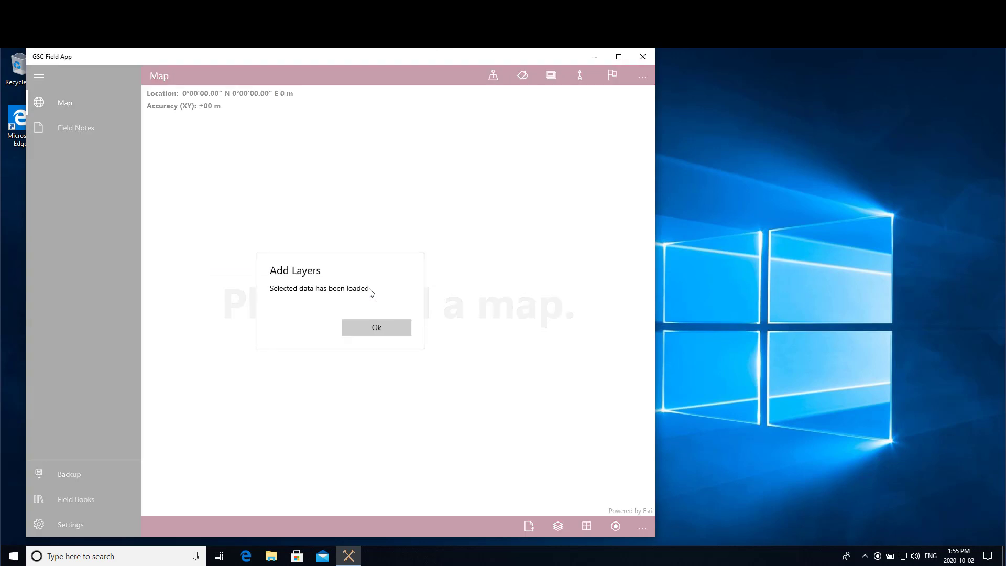
Confirm the added layer, then zoom and pan the map onto downtown Vancouver and Stanley Park.
click(375, 330)
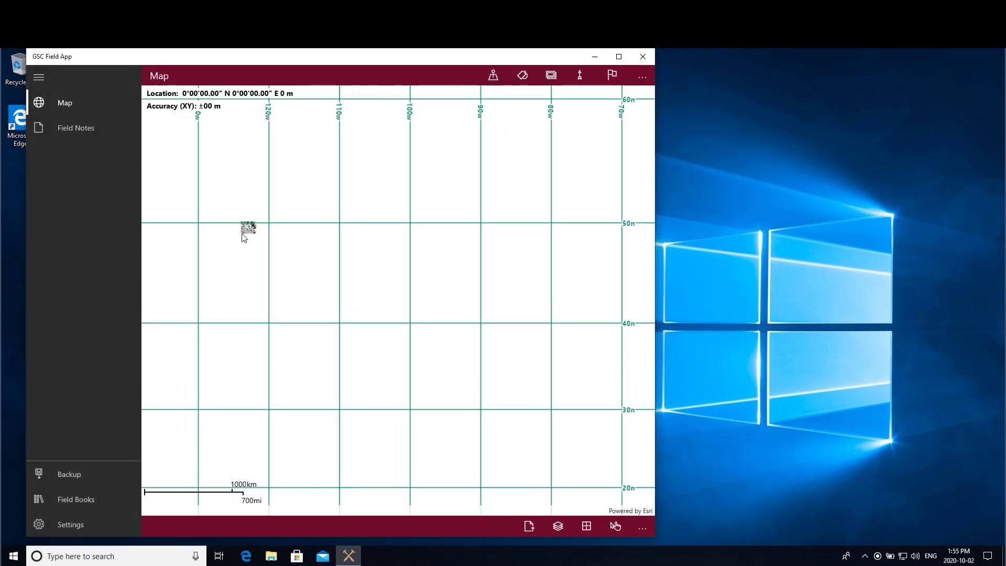
scroll(246, 231, up, 5)
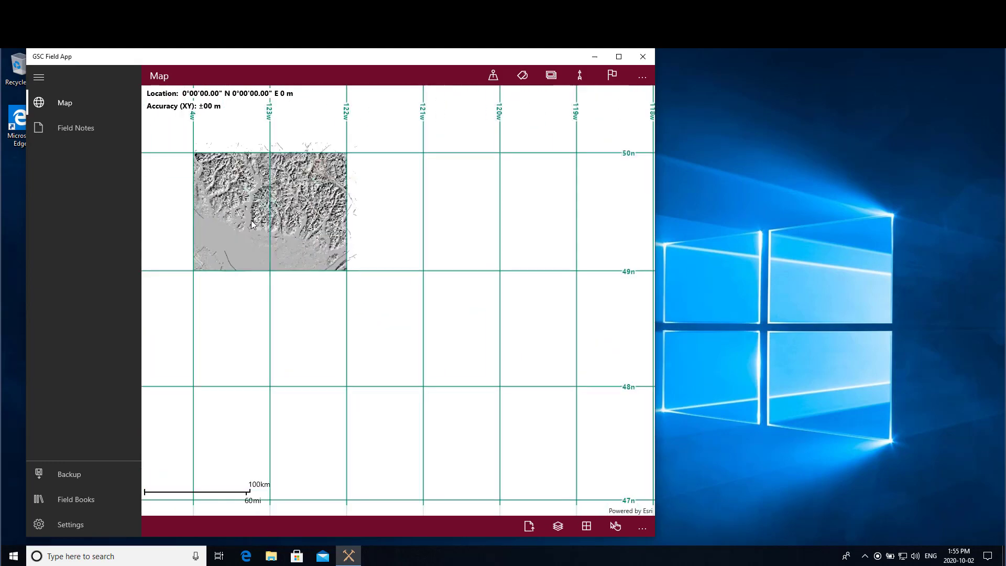
scroll(252, 224, up, 3)
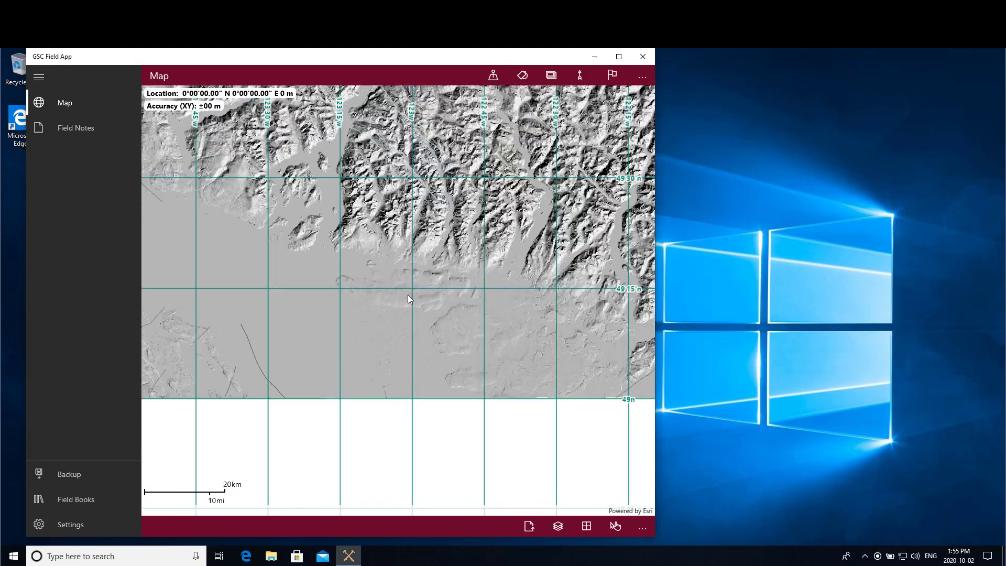
scroll(408, 297, up, 4)
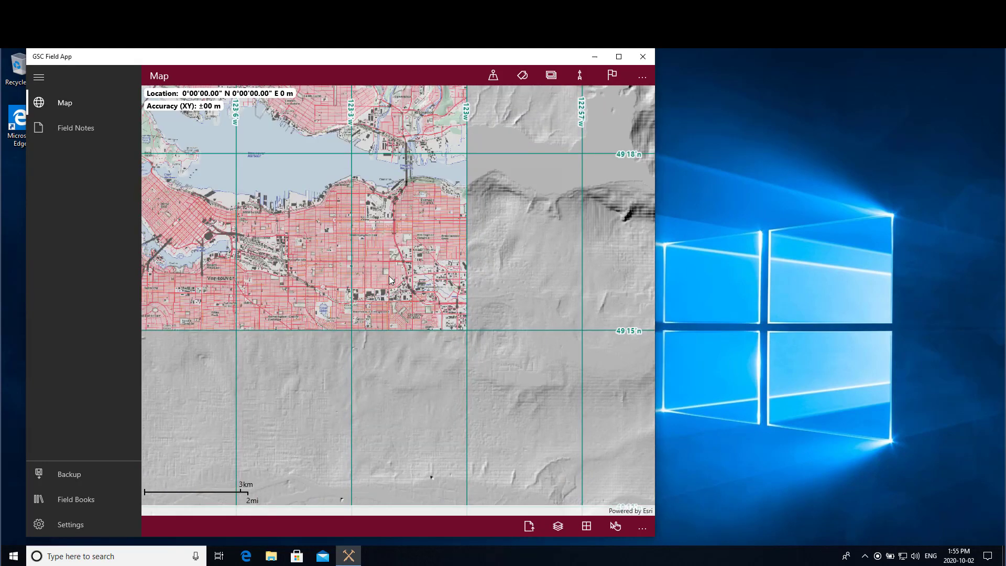
drag(290, 212, 467, 331)
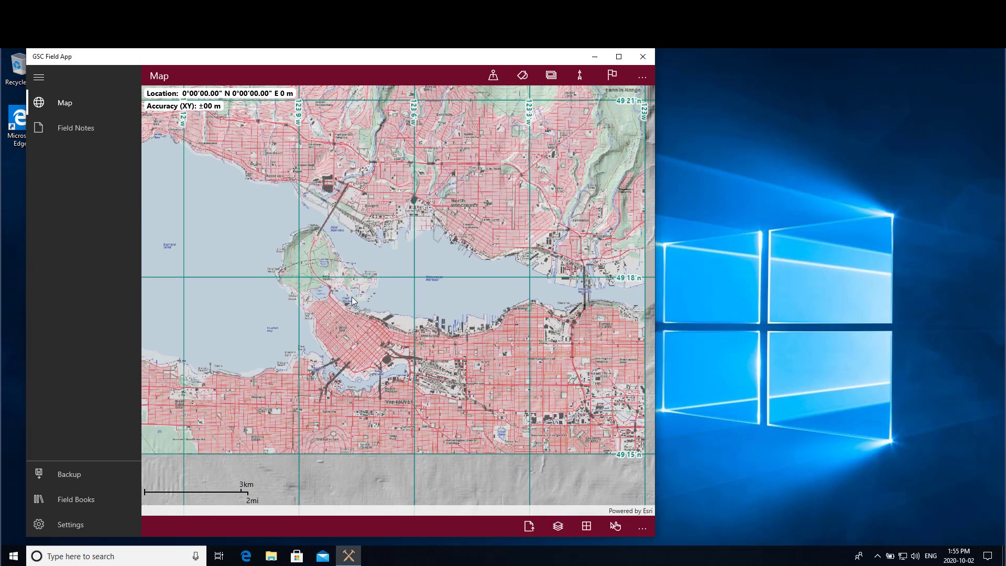
scroll(351, 296, up, 3)
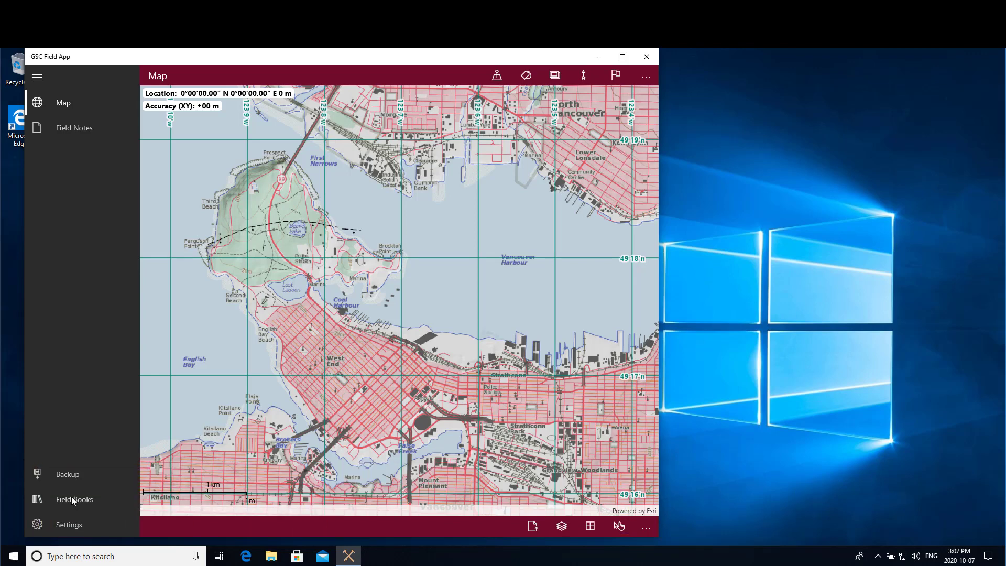
View the Field Books backup, restore and upgrade options, then return to the map page.
click(71, 497)
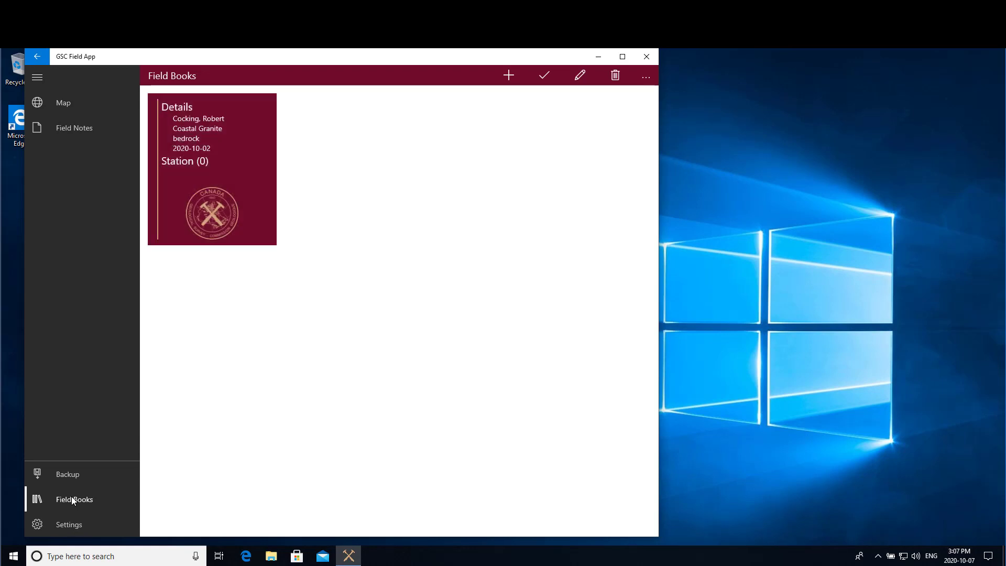
click(645, 78)
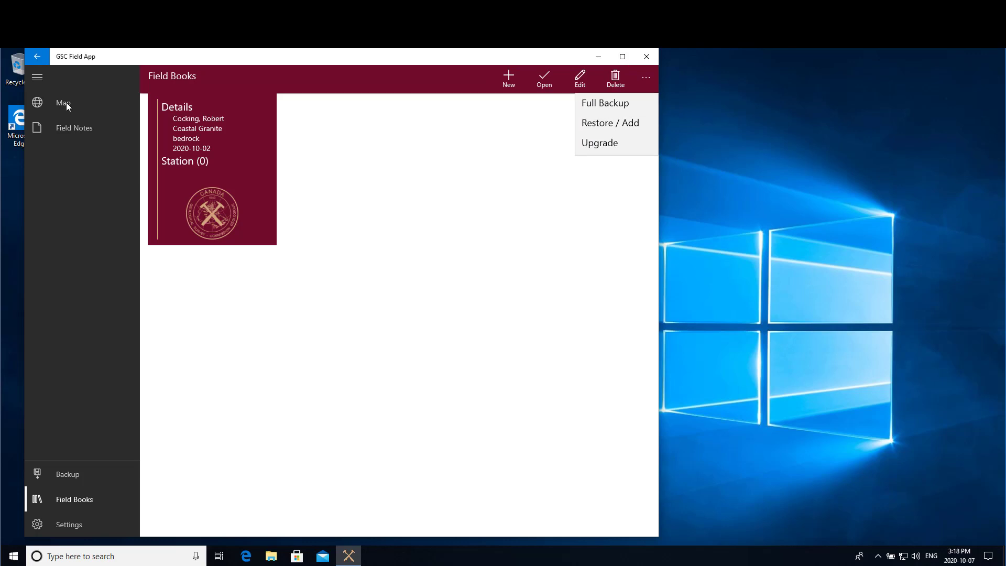
click(66, 102)
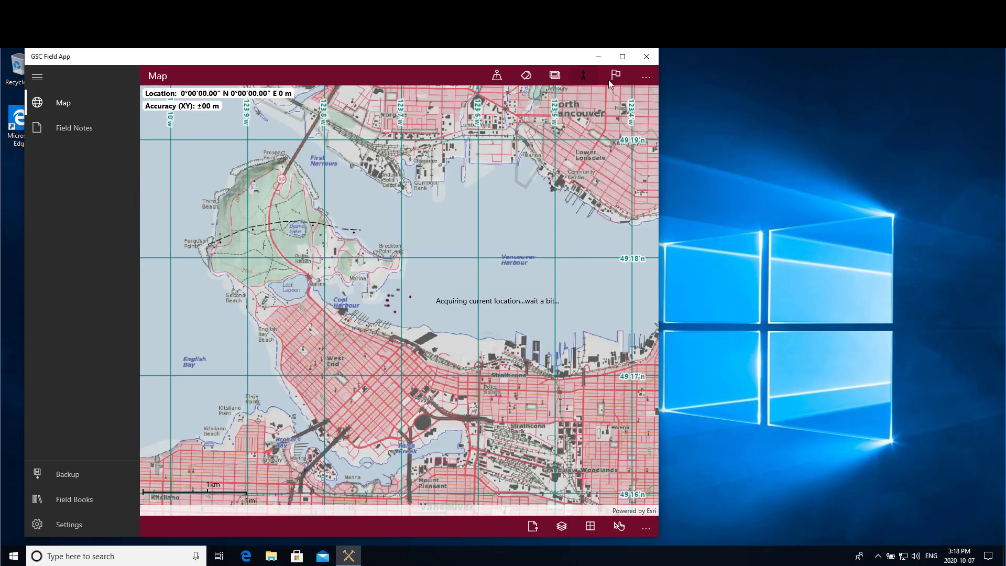
click(645, 77)
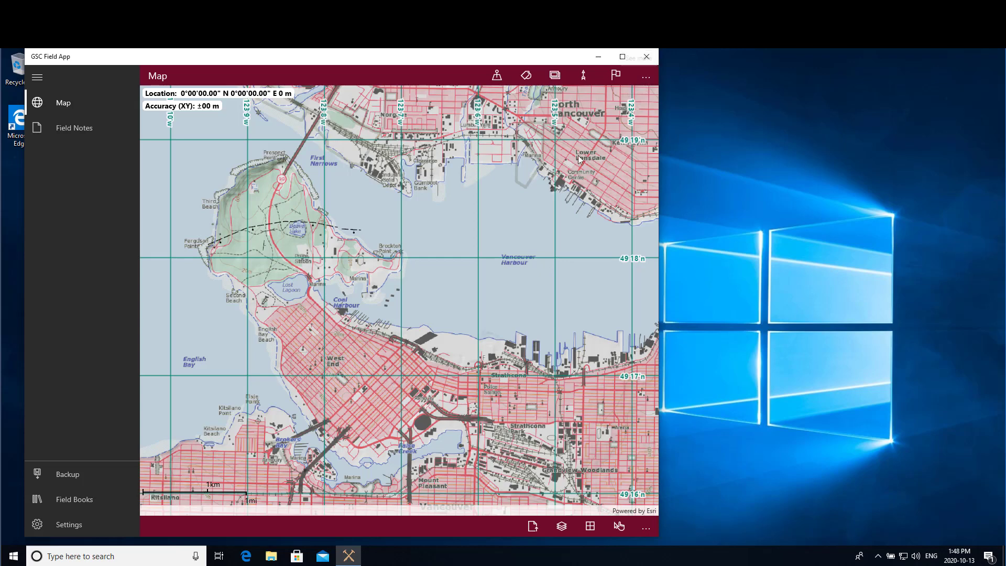
click(649, 527)
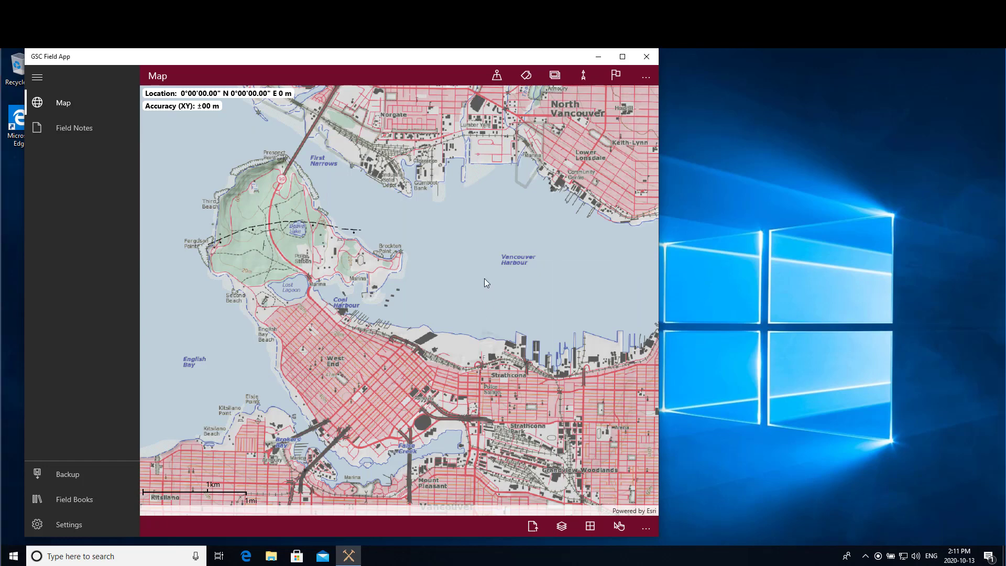
Place a new station on the downtown harbour shoreline using manual XY entry in TAP mode.
click(643, 81)
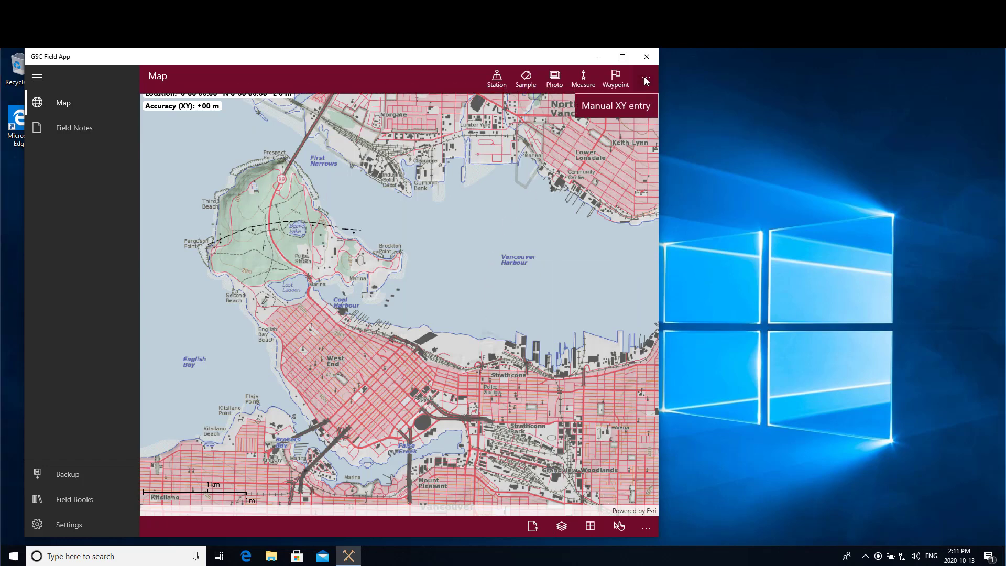
click(554, 80)
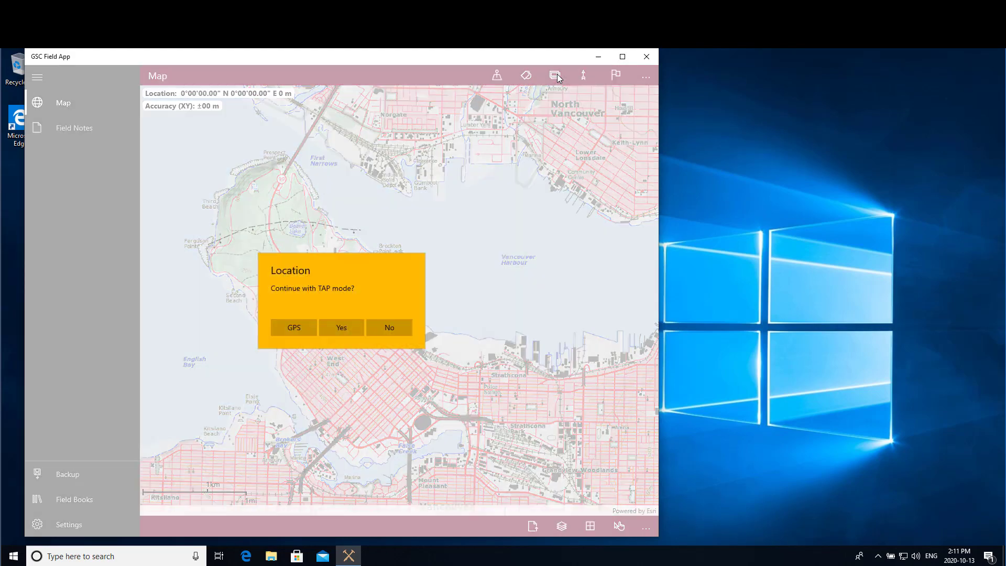
click(343, 330)
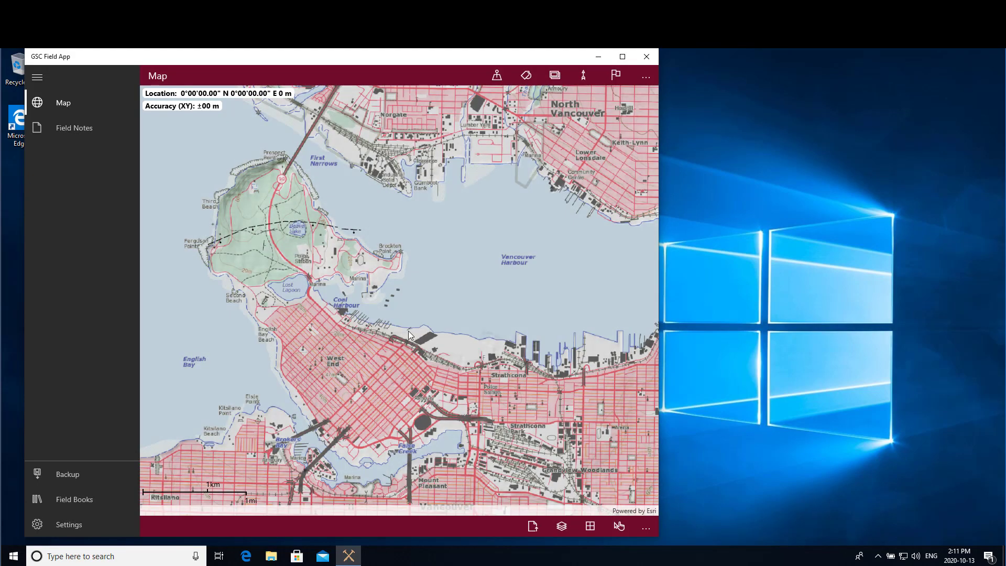
click(409, 334)
click(314, 338)
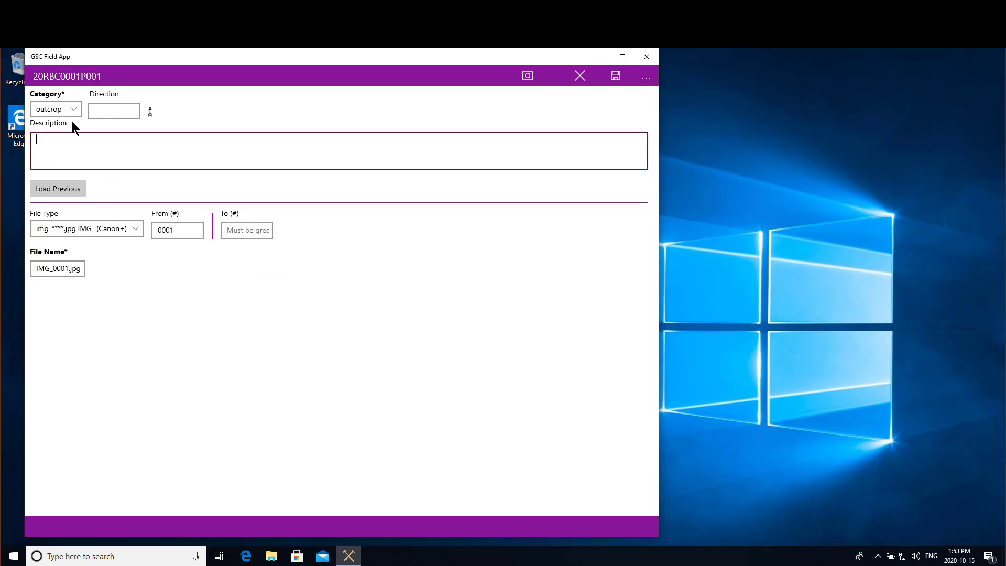
Set the photo category to structure, direction 345, and add a description of the geological features.
click(75, 111)
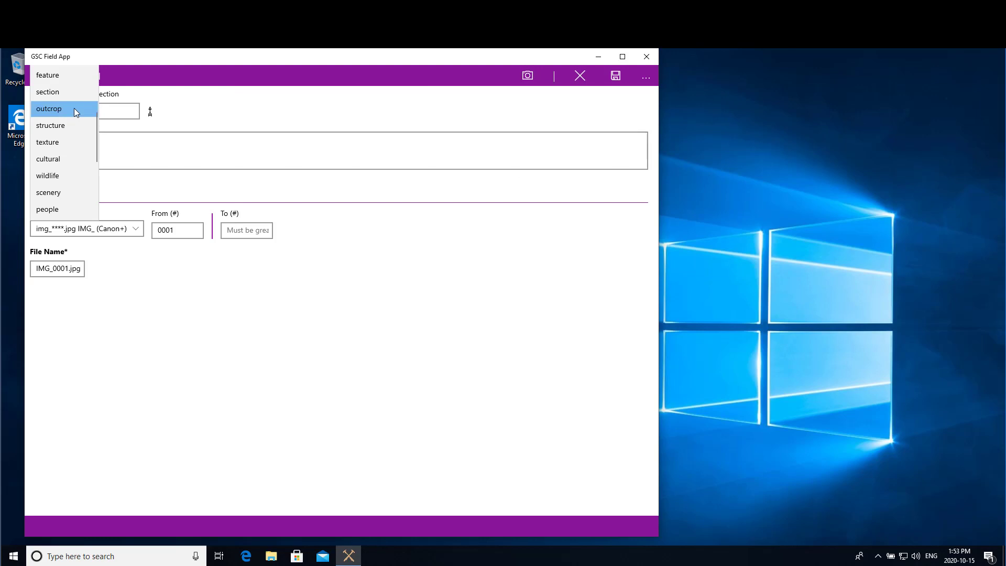
click(55, 126)
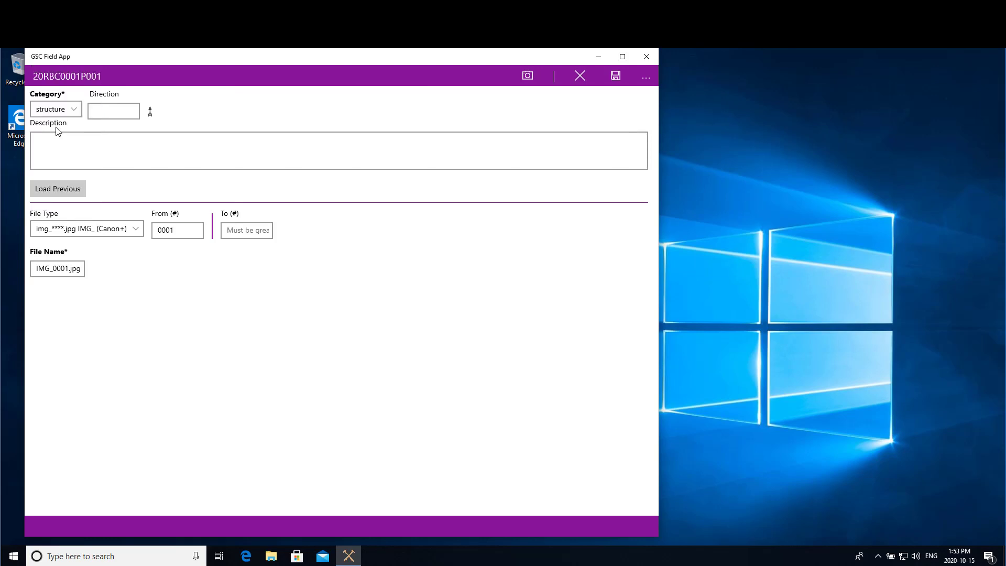
click(97, 112)
text(345)
key(Tab)
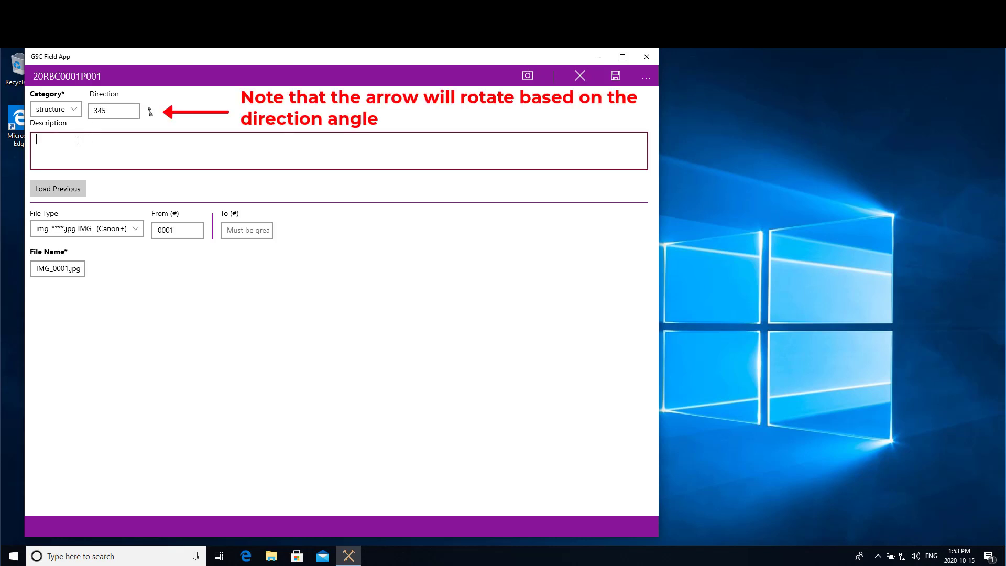
text(Add a description of the geological features seen in the photograph.)
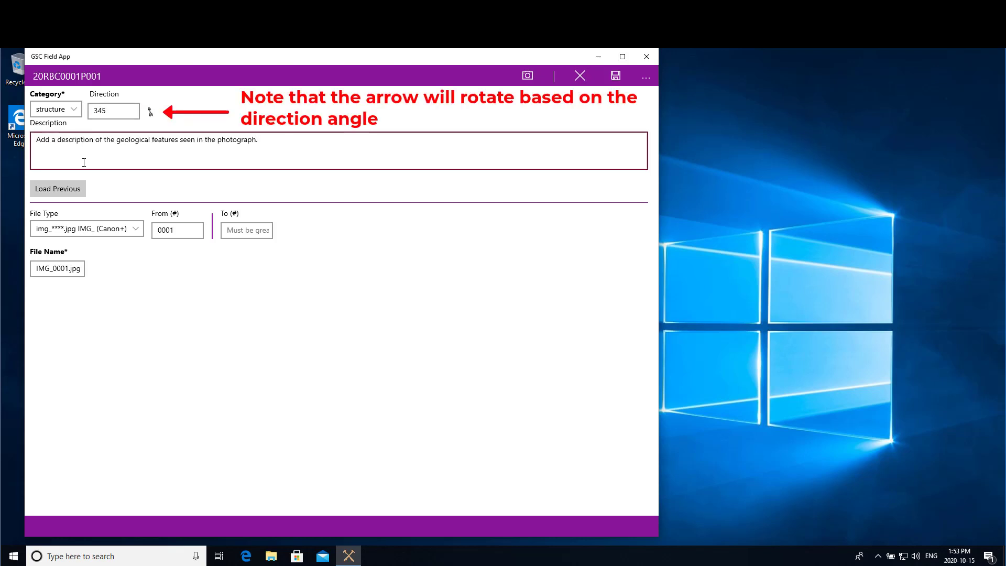
Keep the Canon IMG_ file pattern, set the photo number to 0019, and save the photo.
click(136, 231)
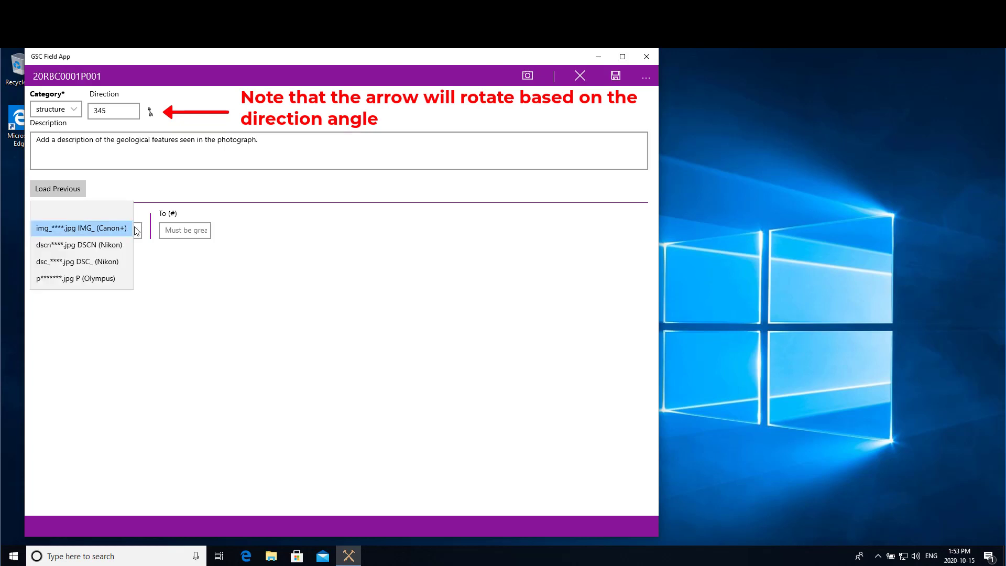
click(80, 228)
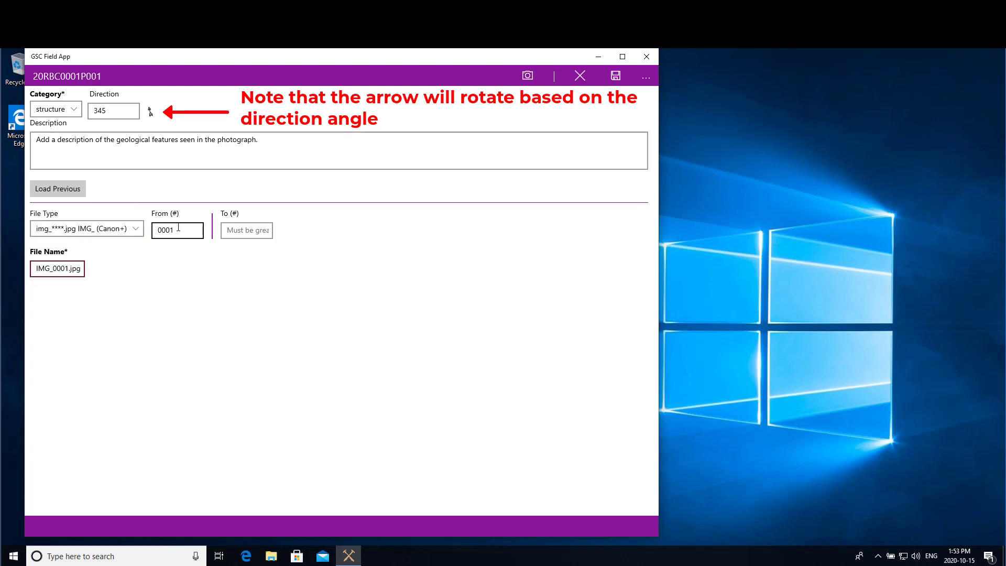
click(179, 229)
key(BackSpace)
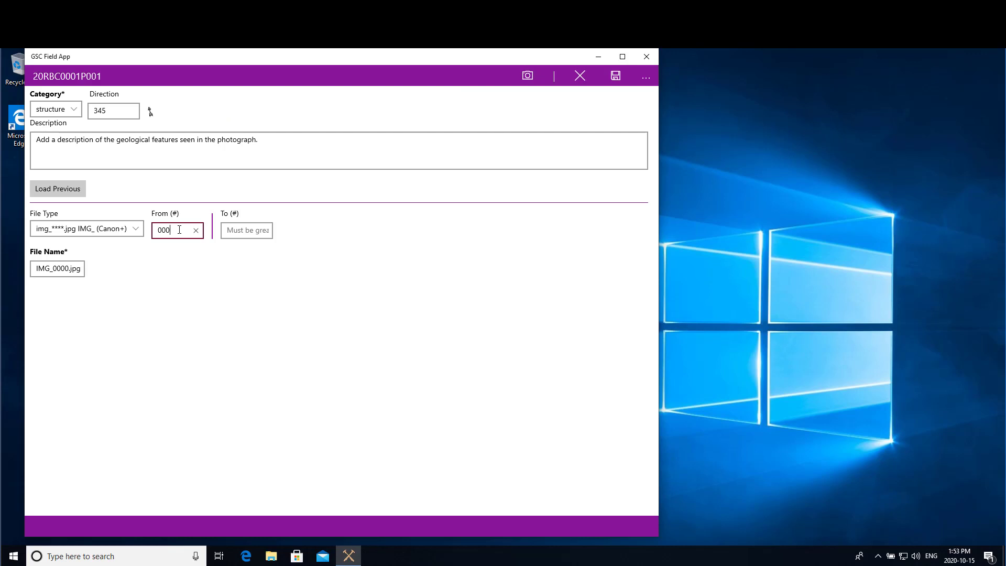
text(19)
key(Tab)
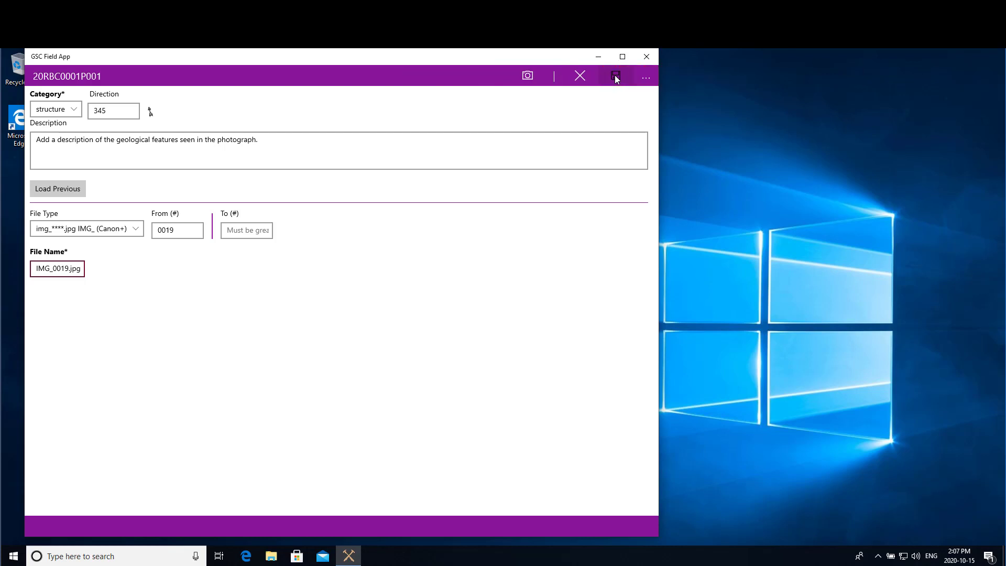
click(616, 77)
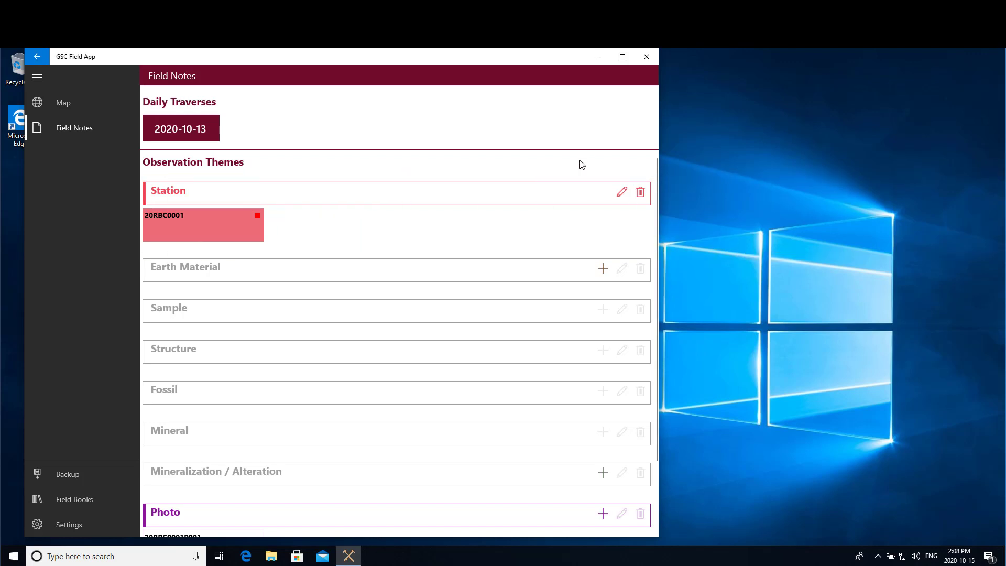
Change station 20RBC0001's observation type to photograph only and save it.
click(622, 193)
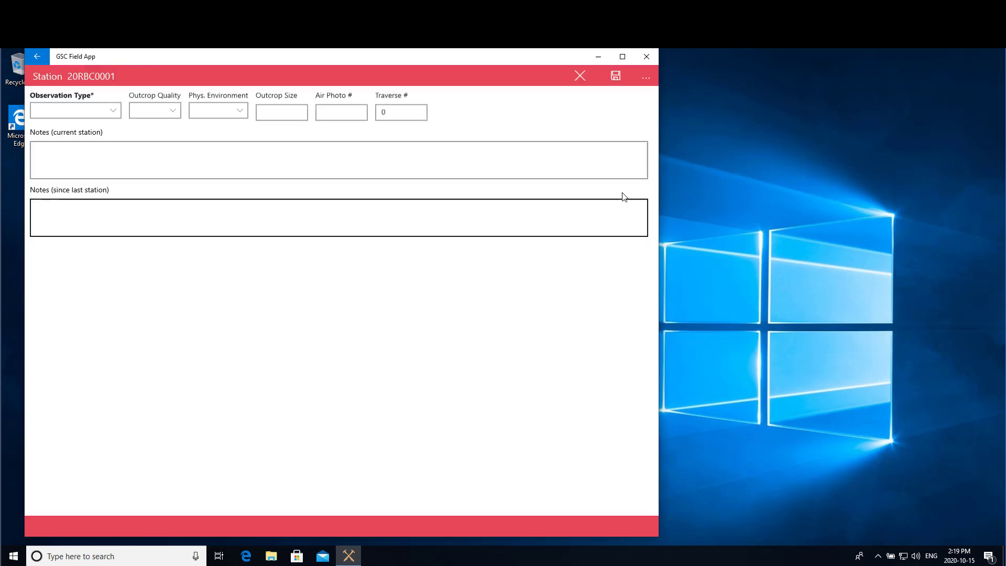
click(107, 109)
click(71, 93)
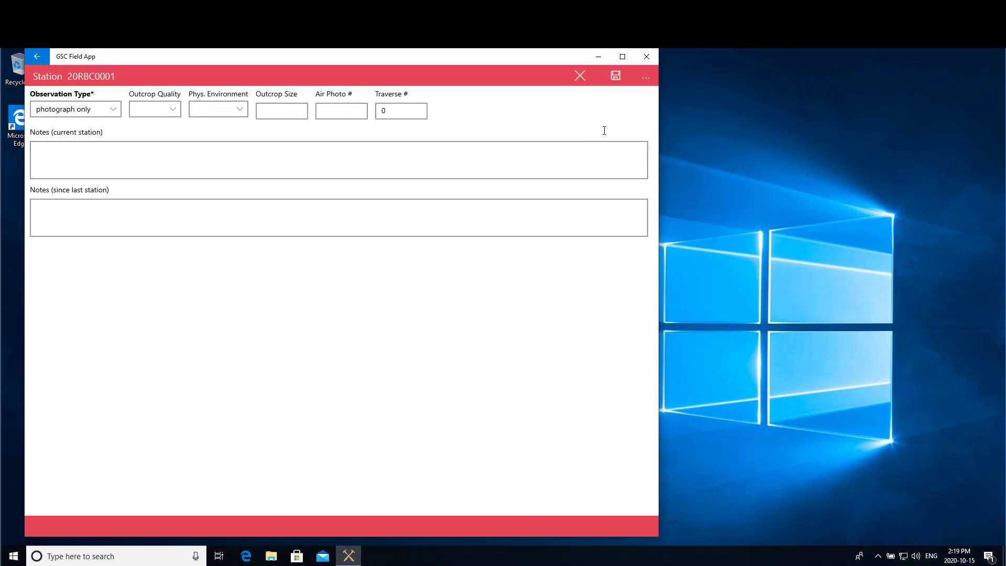
click(616, 78)
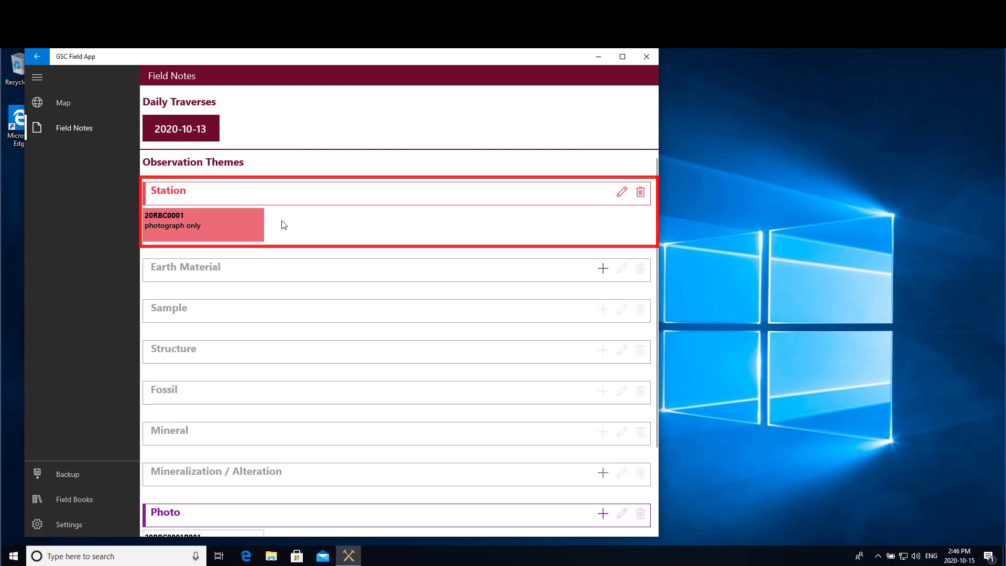
Scroll to station 20RBC0001's Location card and open it to review the coordinates.
scroll(283, 225, down, 3)
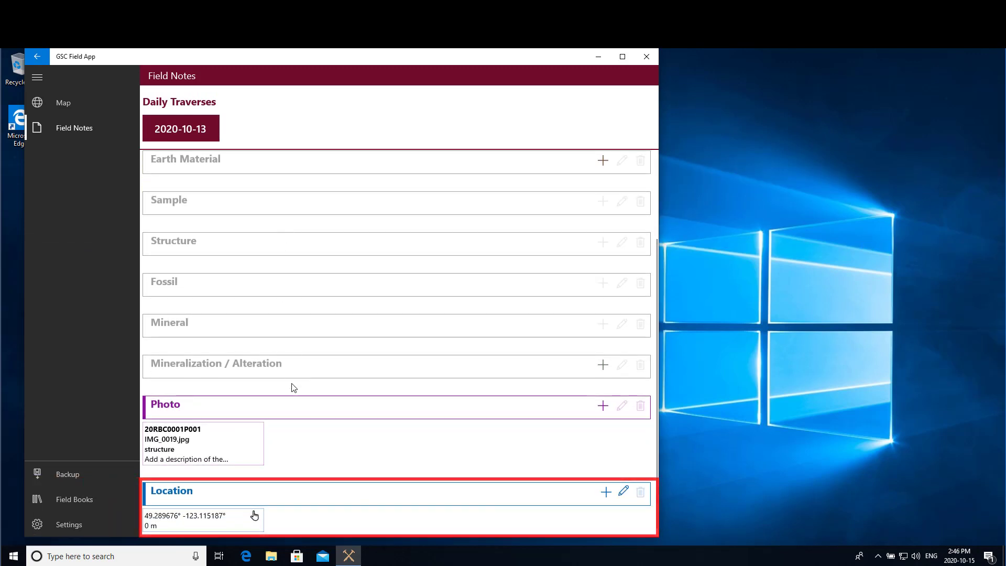
click(623, 493)
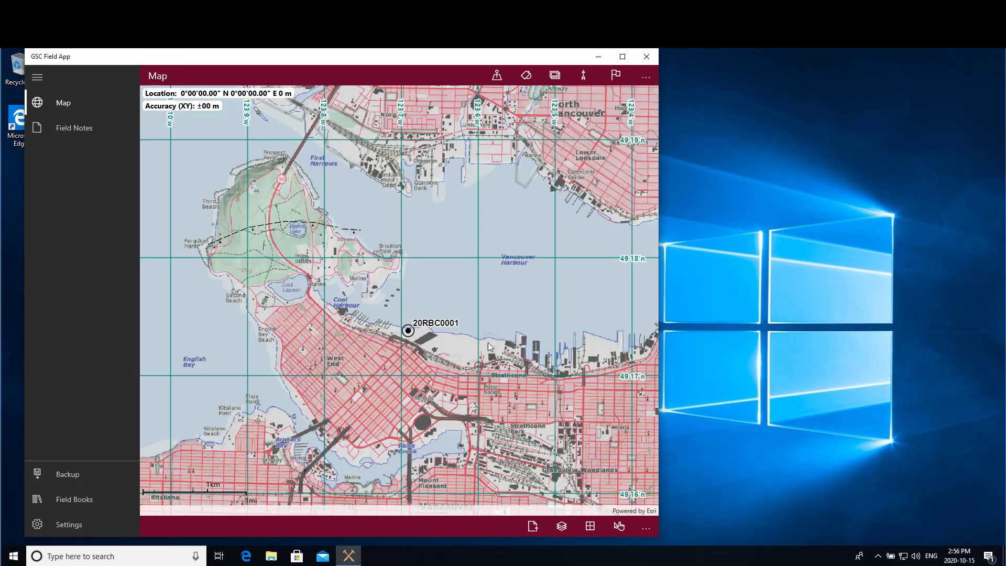
Create station 20RBC0002 as a poor visited outcrop in a shoreline environment.
click(313, 336)
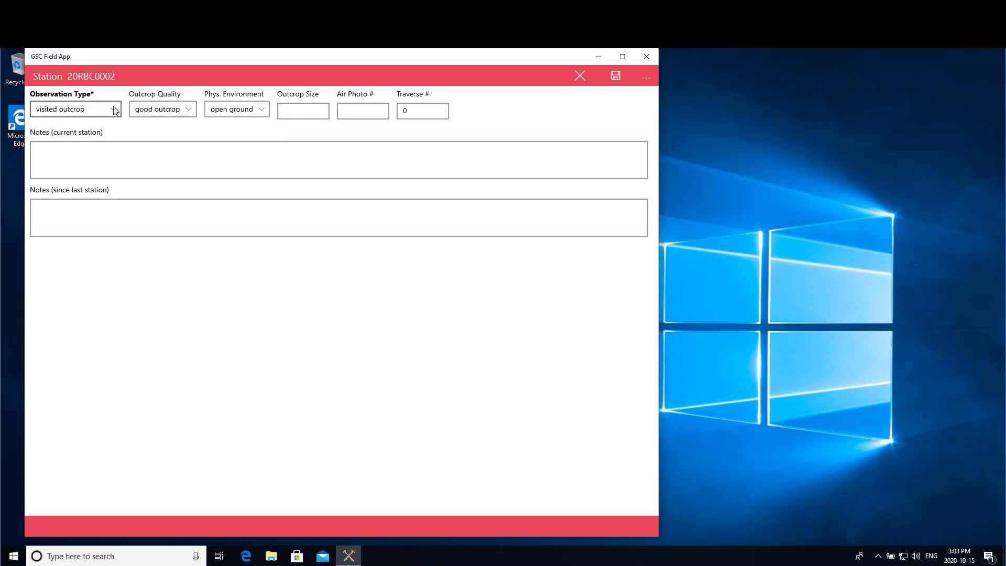
click(115, 110)
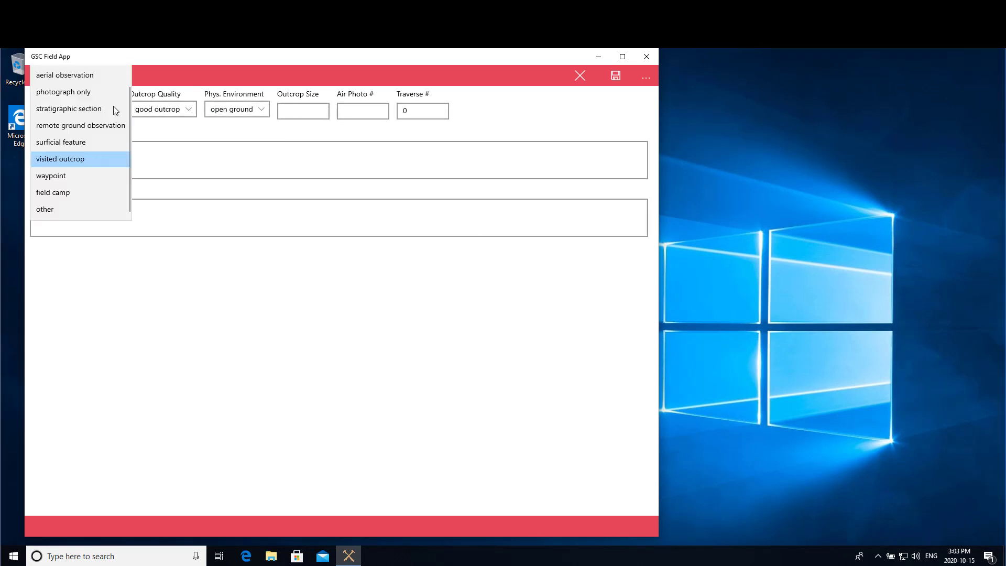
click(77, 159)
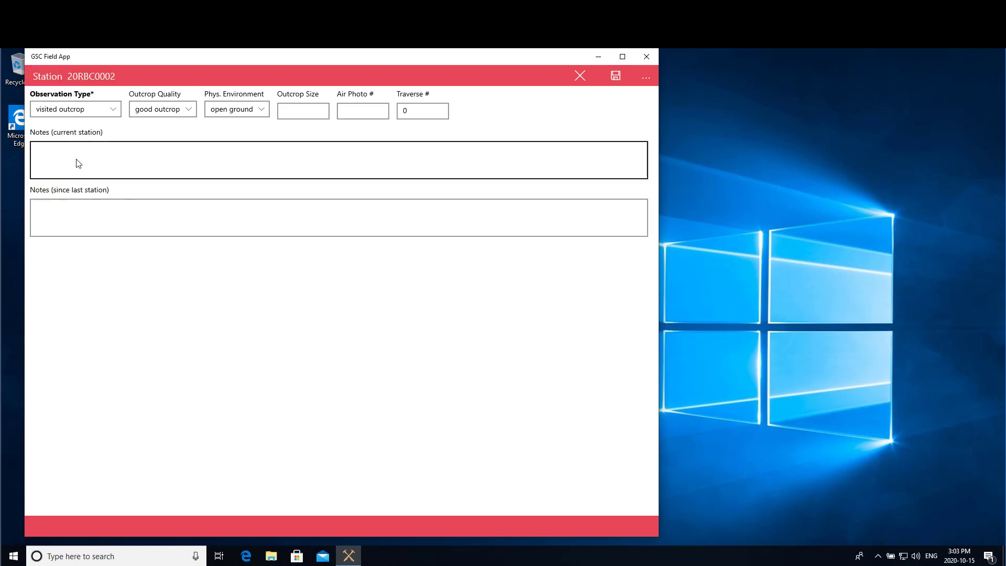
click(189, 112)
click(164, 125)
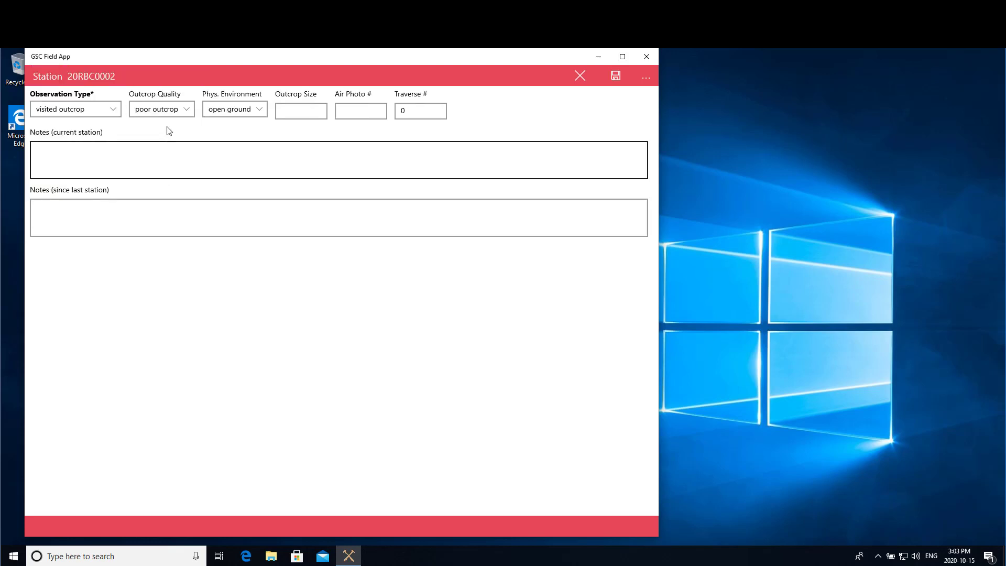
click(258, 108)
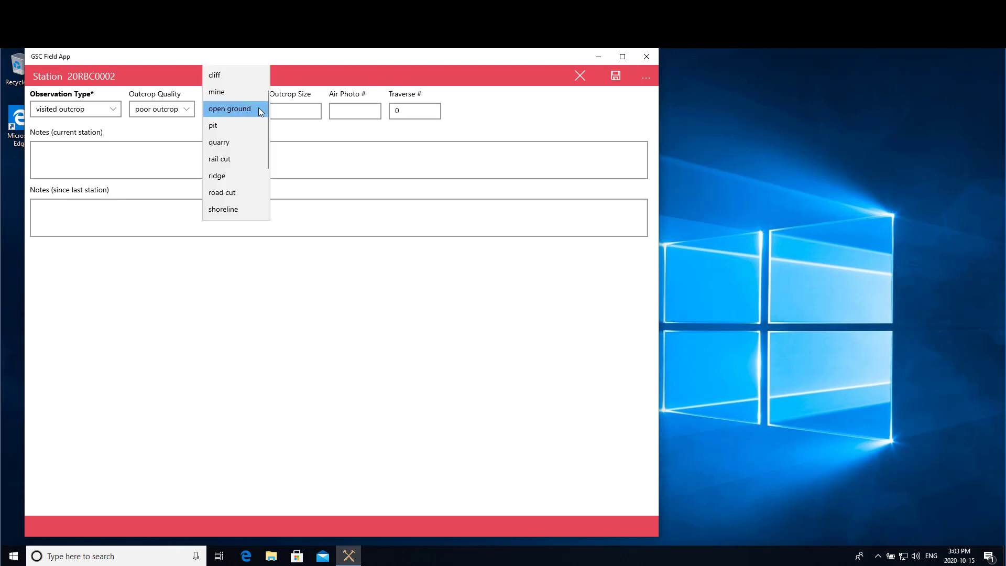
click(223, 209)
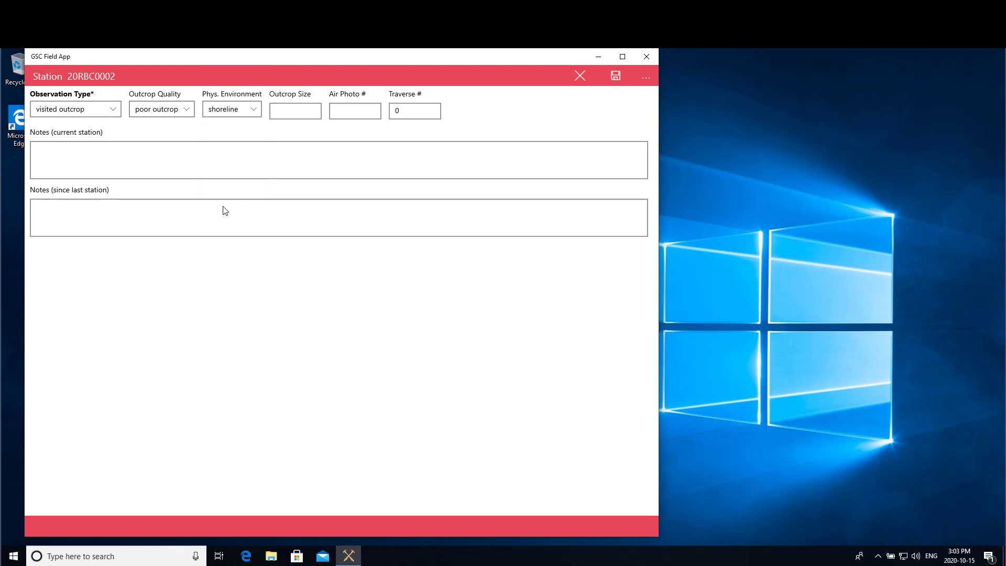
Set outcrop size to 5m, note 'Spotted a wolverine', and save the station.
click(293, 111)
text(m)
click(87, 205)
text(Spotted a wolverine)
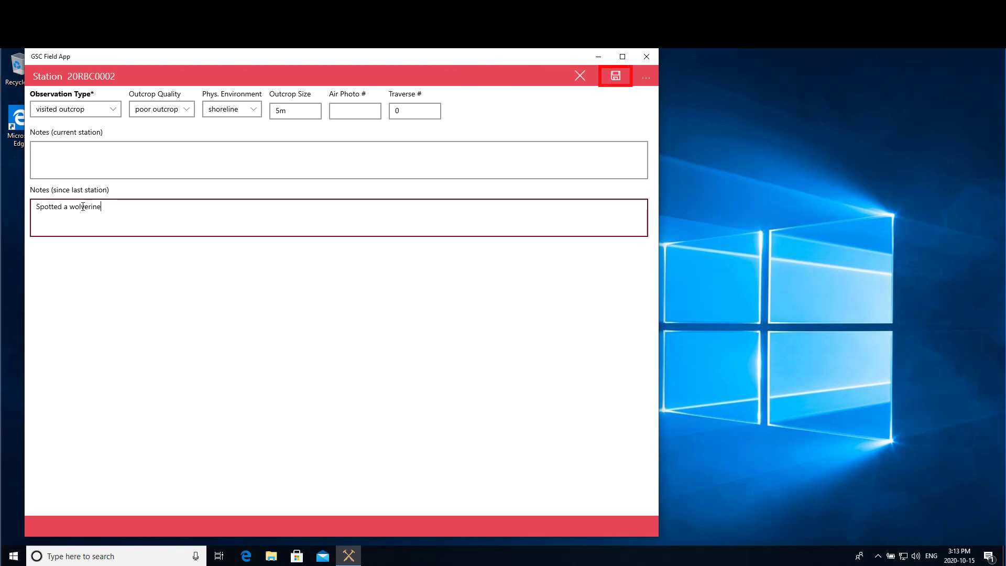
click(616, 76)
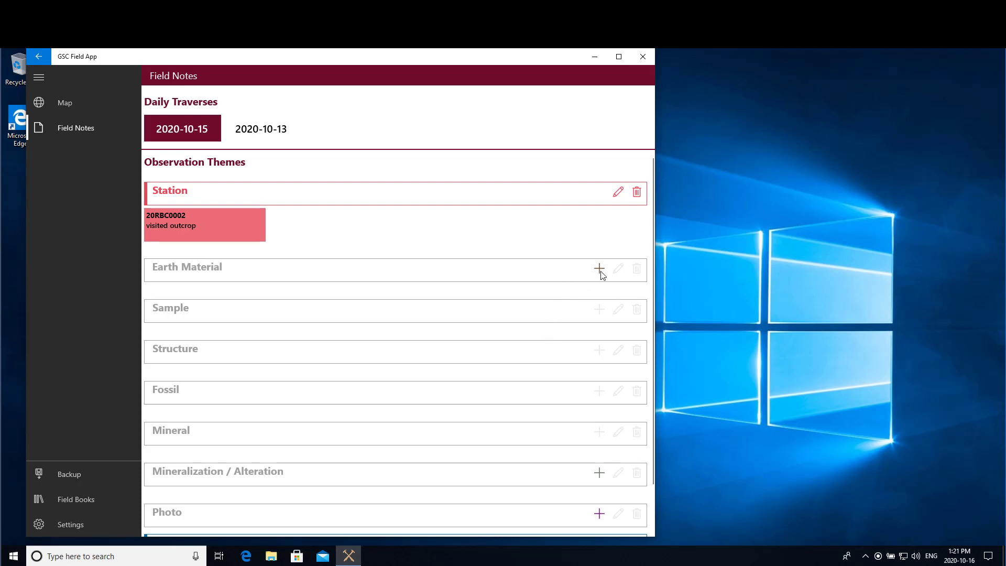
Add a new earth material with lithology 'volcanic - mafic : basalt' found by searching basalt.
click(600, 269)
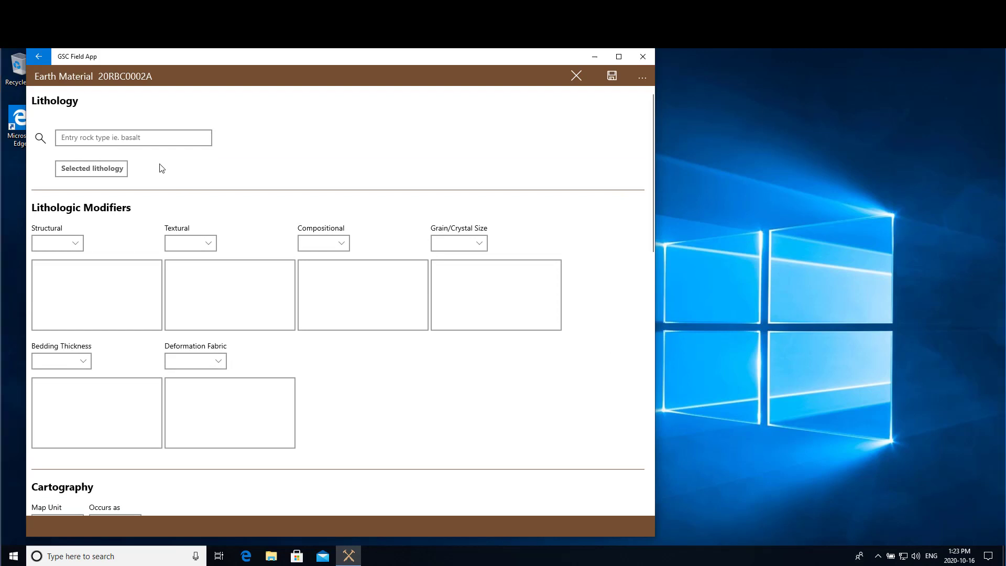
click(137, 140)
click(136, 140)
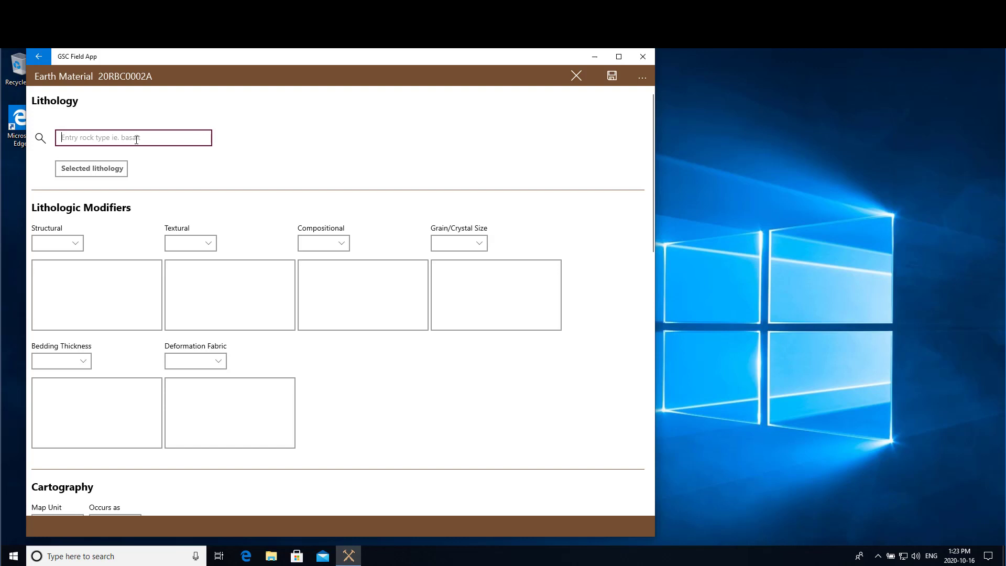
text(basalt)
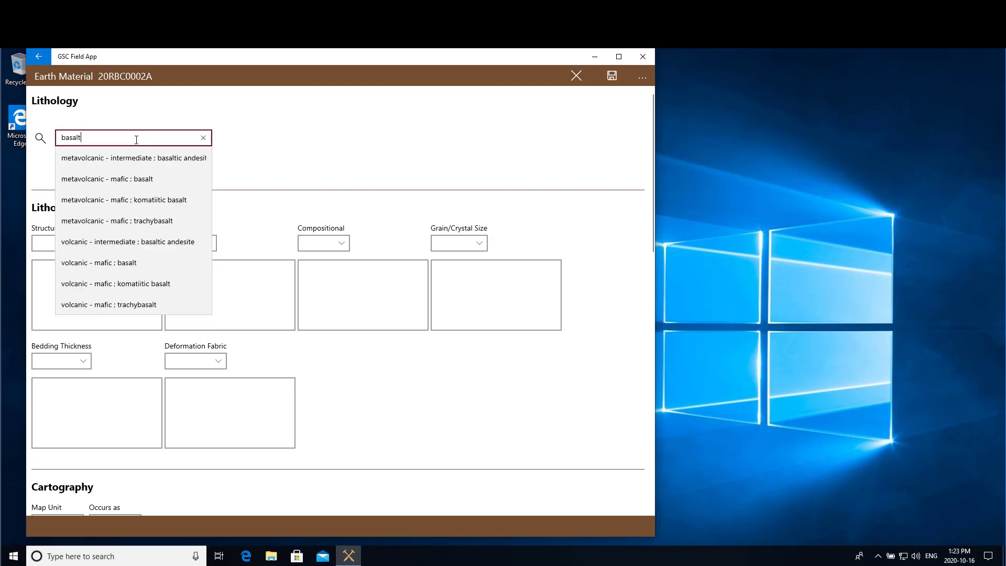
click(101, 264)
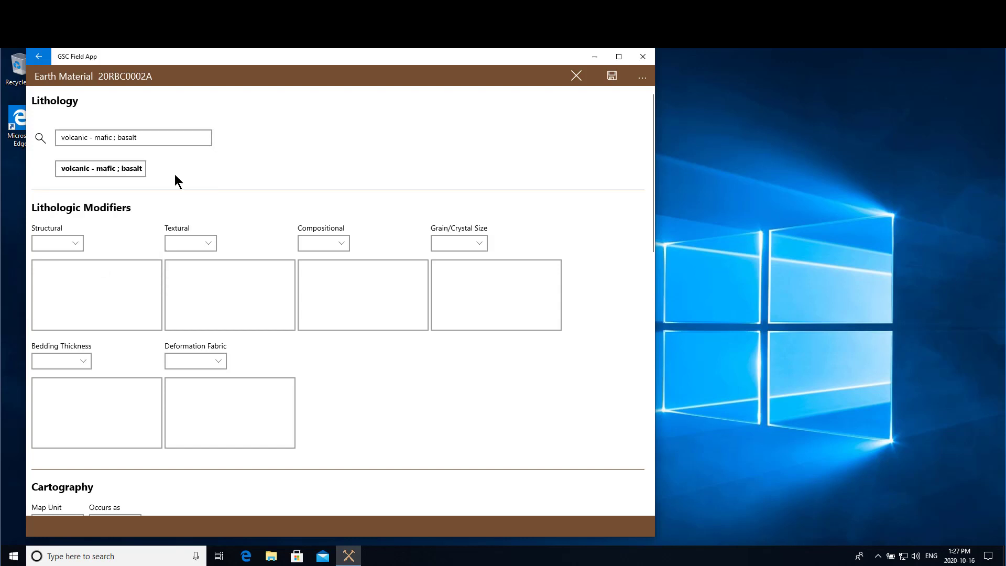
Give the basalt the modifiers pillowed (structural), glassy and porphyritic (textural), and mafic (compositional).
click(75, 246)
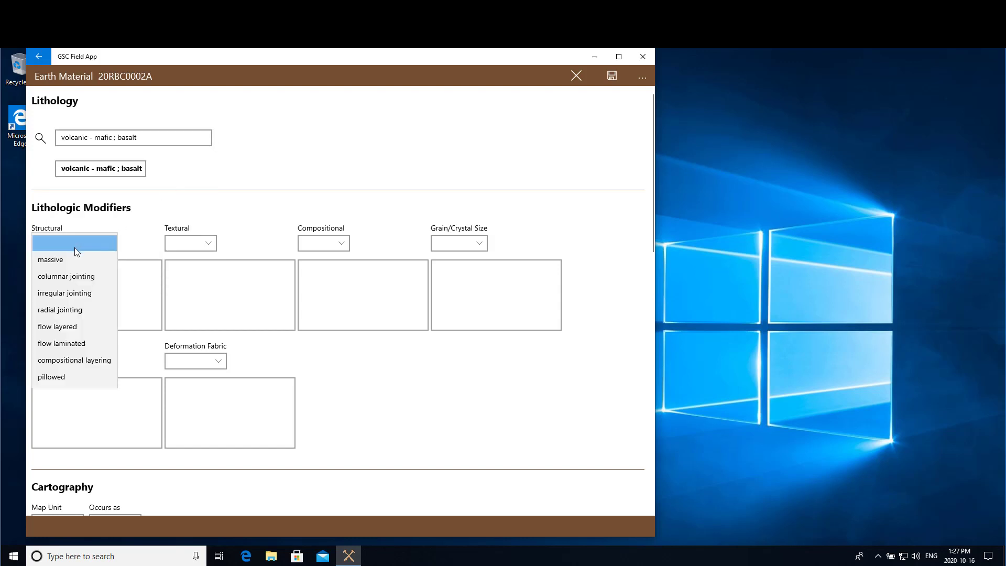
click(62, 376)
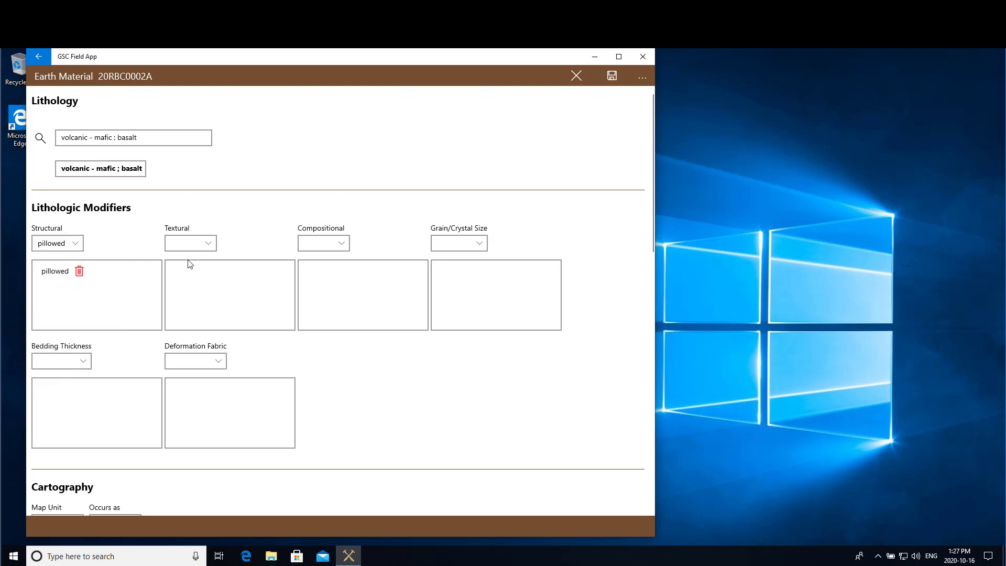
click(210, 243)
click(184, 293)
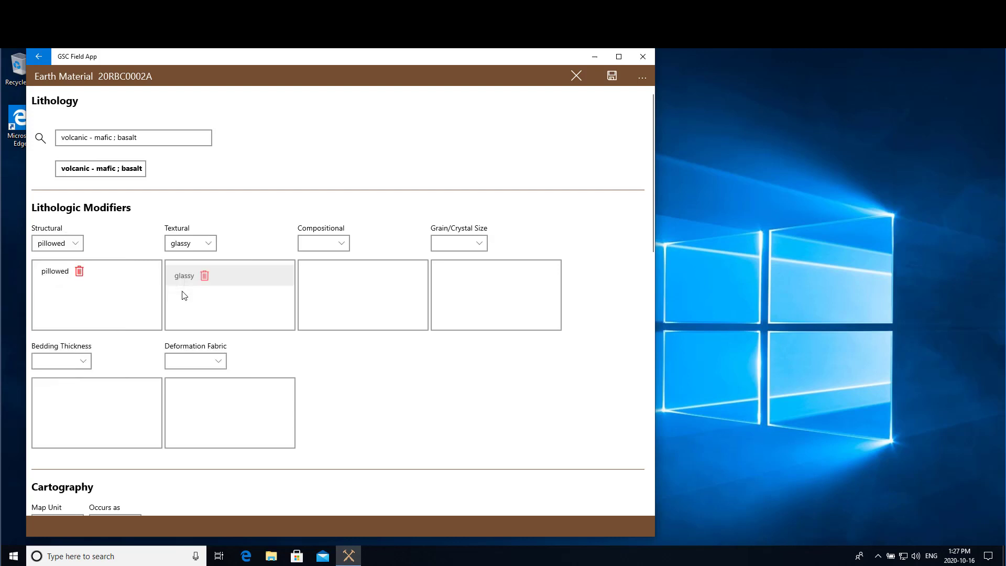
click(209, 243)
click(192, 309)
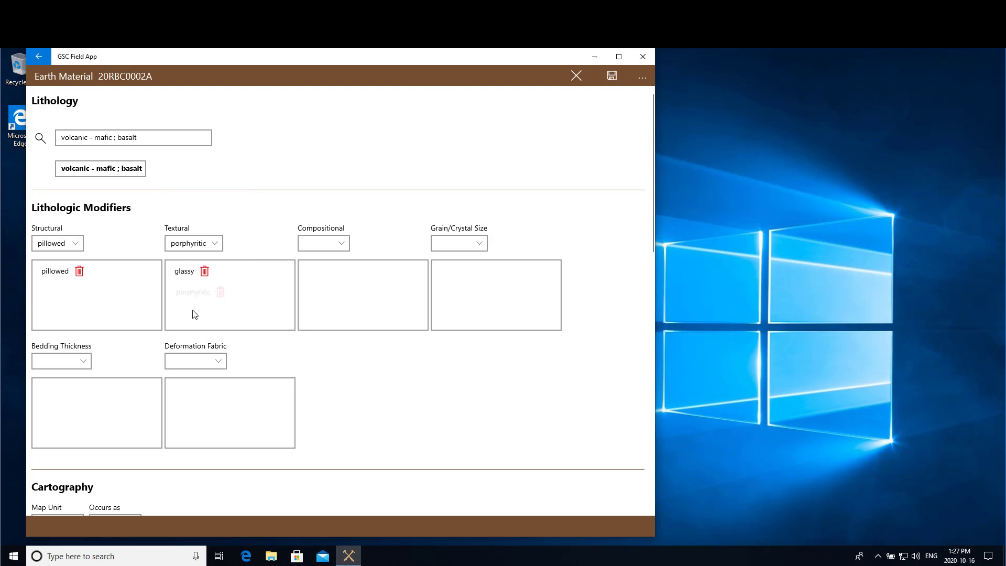
click(342, 246)
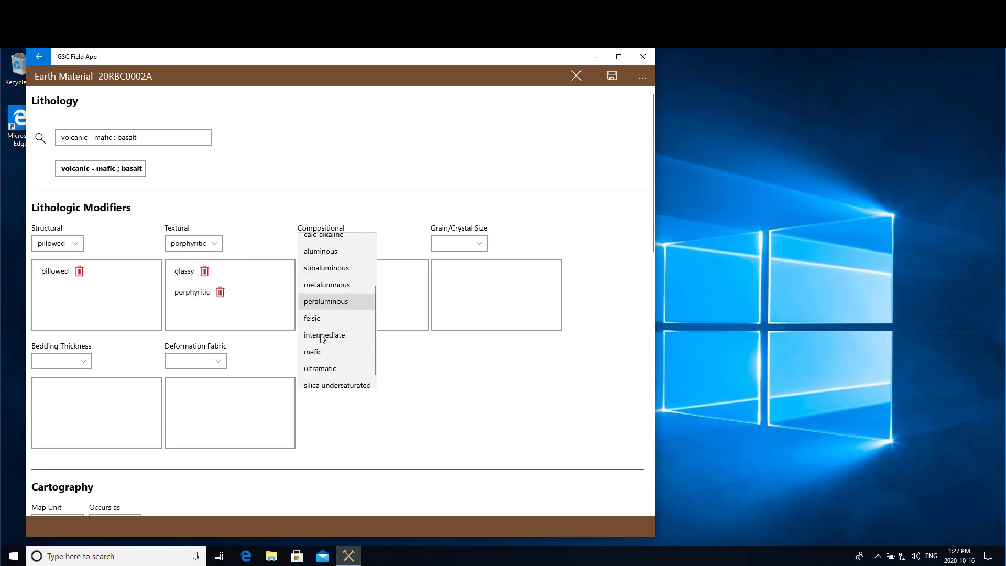
click(320, 353)
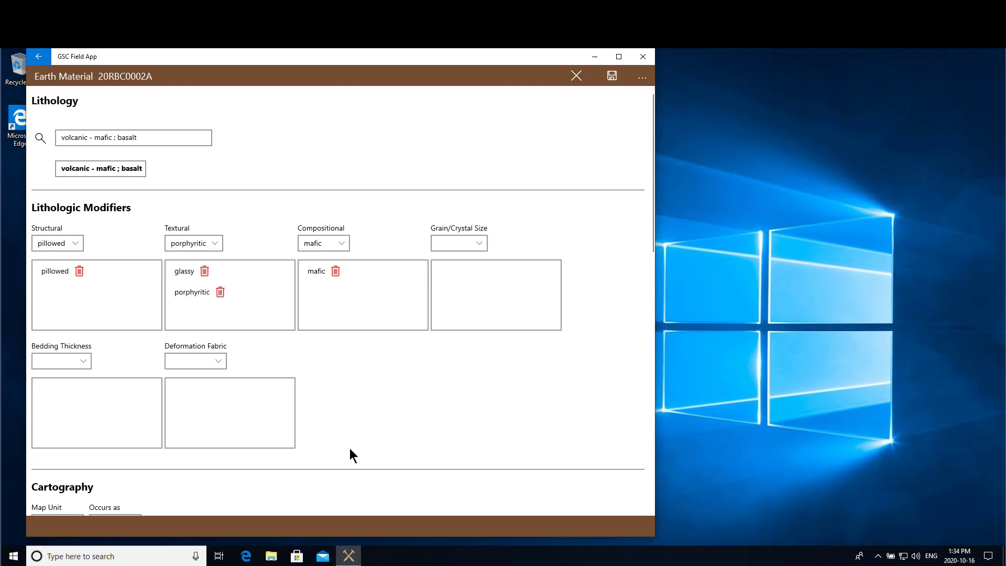
scroll(350, 450, down, 8)
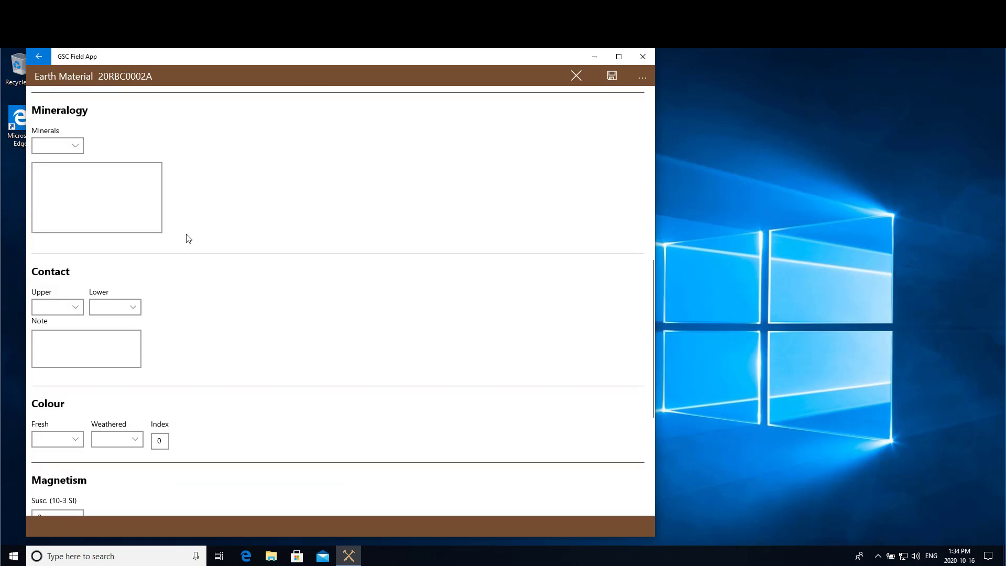
Add fassite and ferroactinolite as minerals of 20RBC0002A and save the earth material.
click(75, 147)
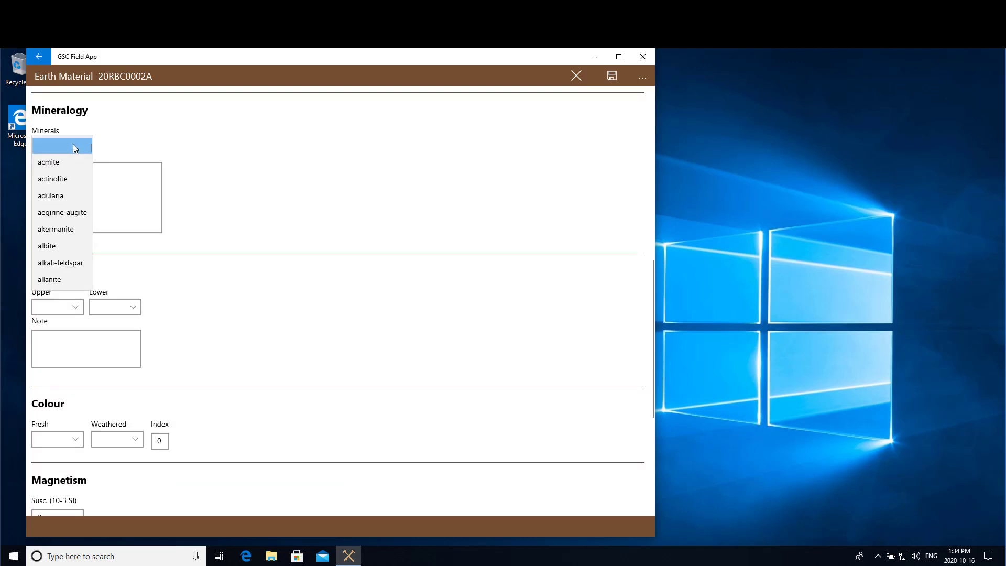
key(f)
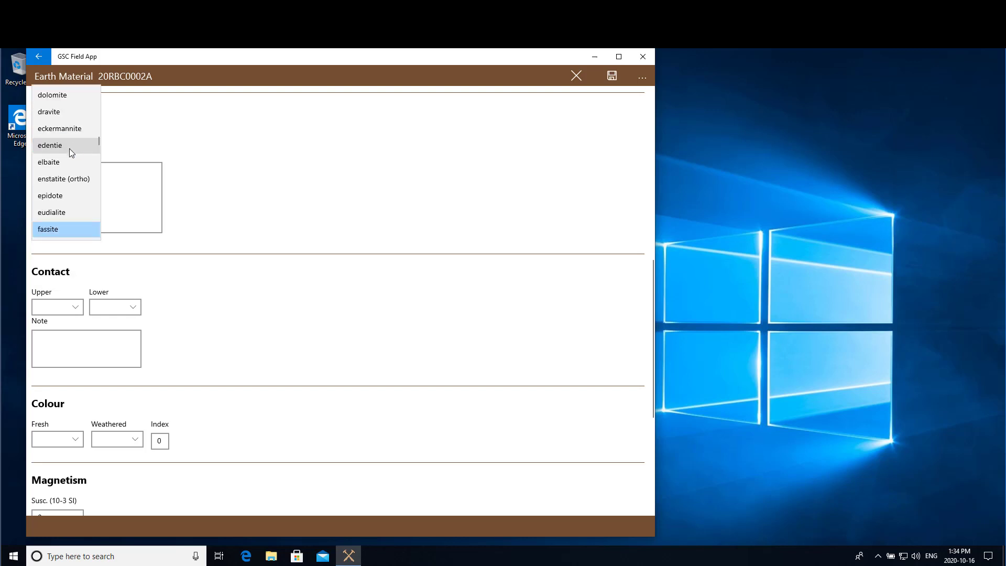
scroll(69, 148, down, 2)
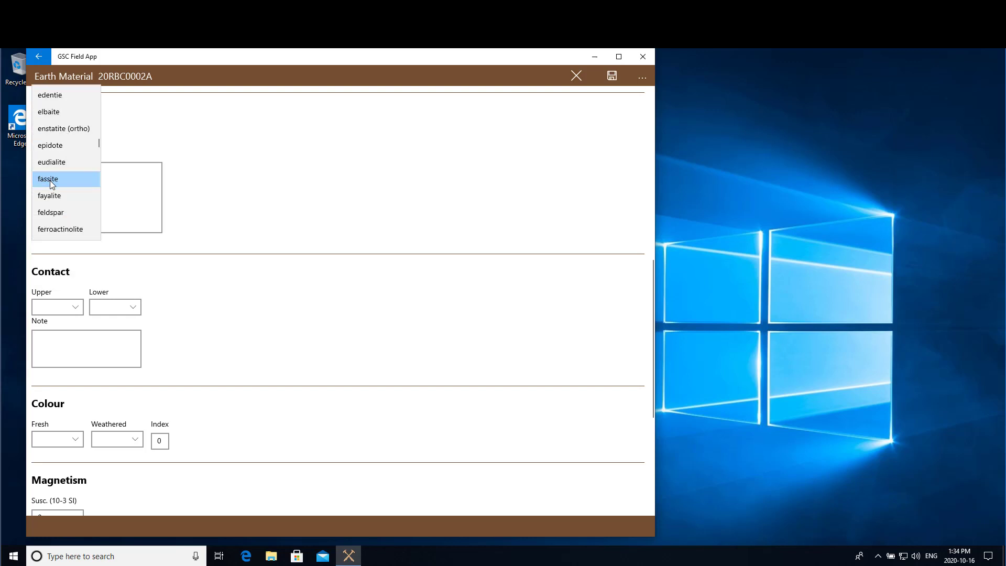
click(49, 180)
click(74, 146)
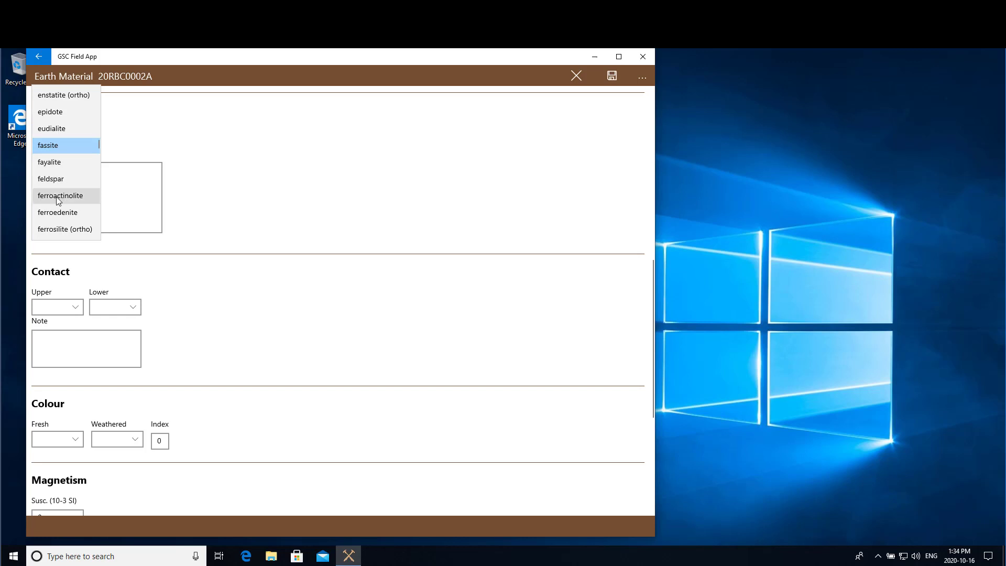
click(60, 197)
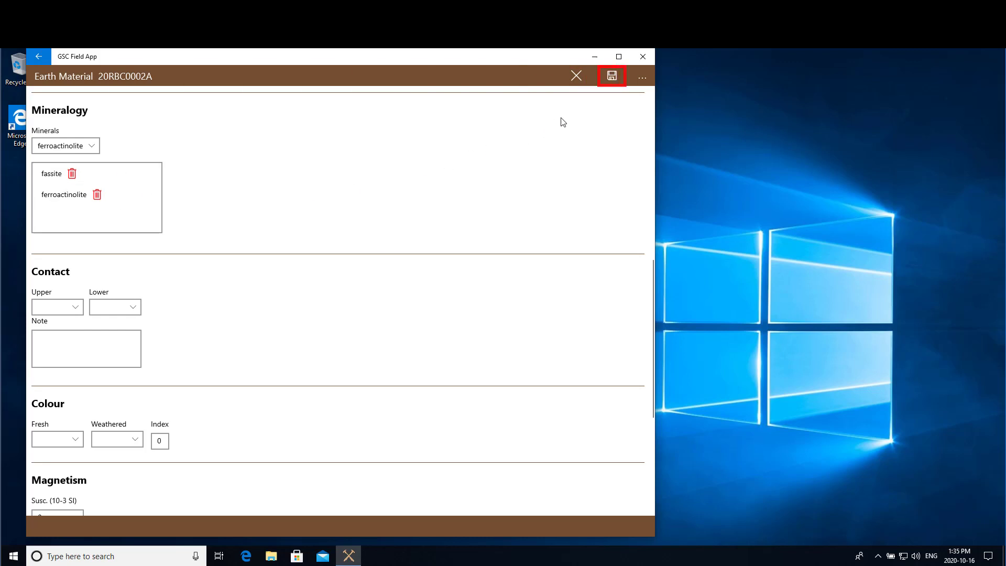
click(613, 77)
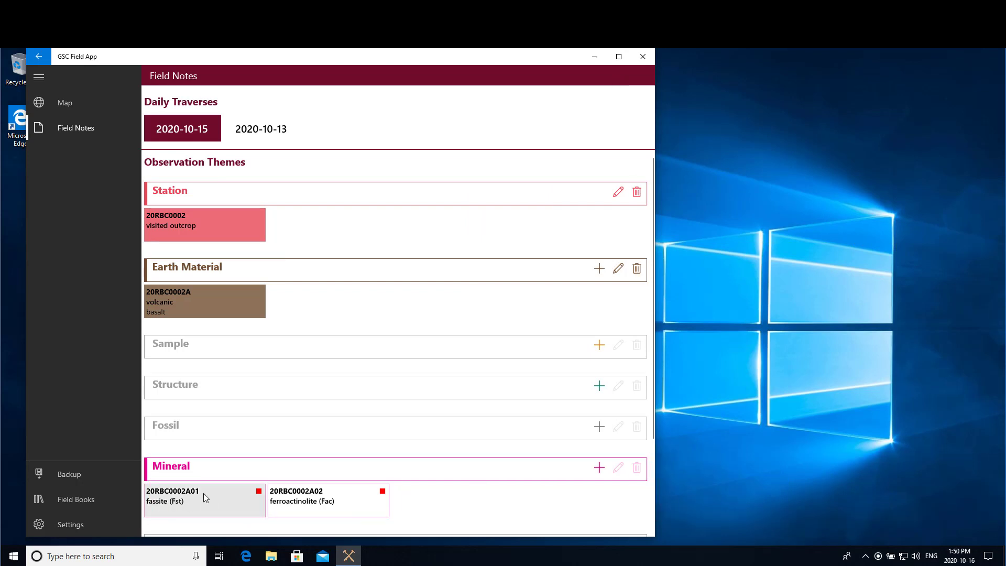
Set the fassite mineral record 20RBC0002A01 to a mode of 25% and save.
click(209, 495)
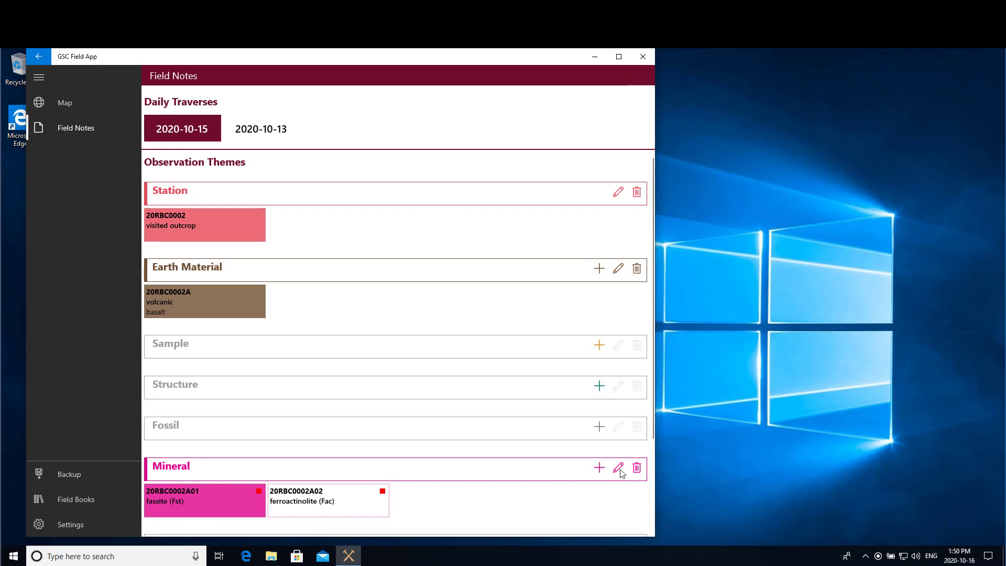
click(619, 470)
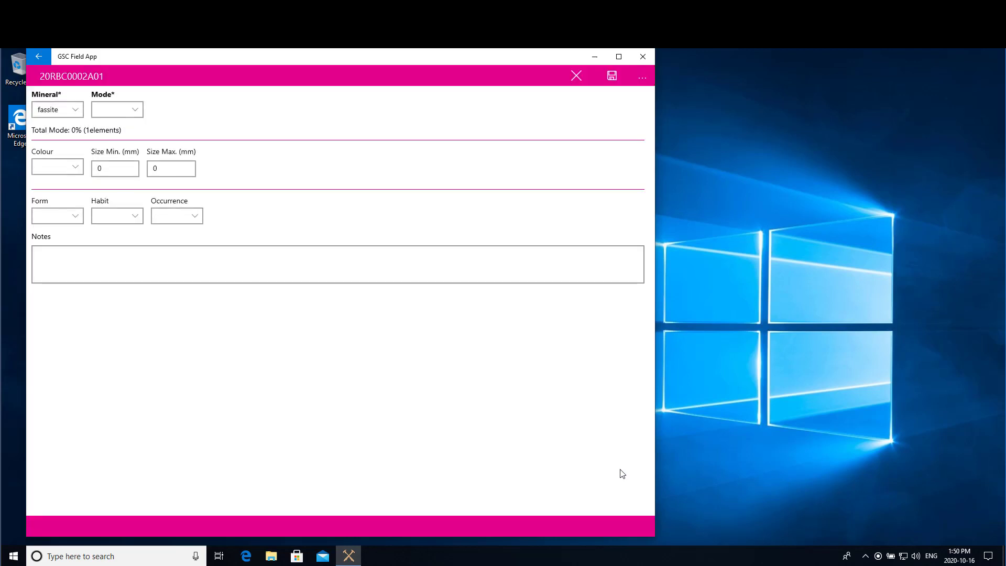
click(135, 111)
click(104, 106)
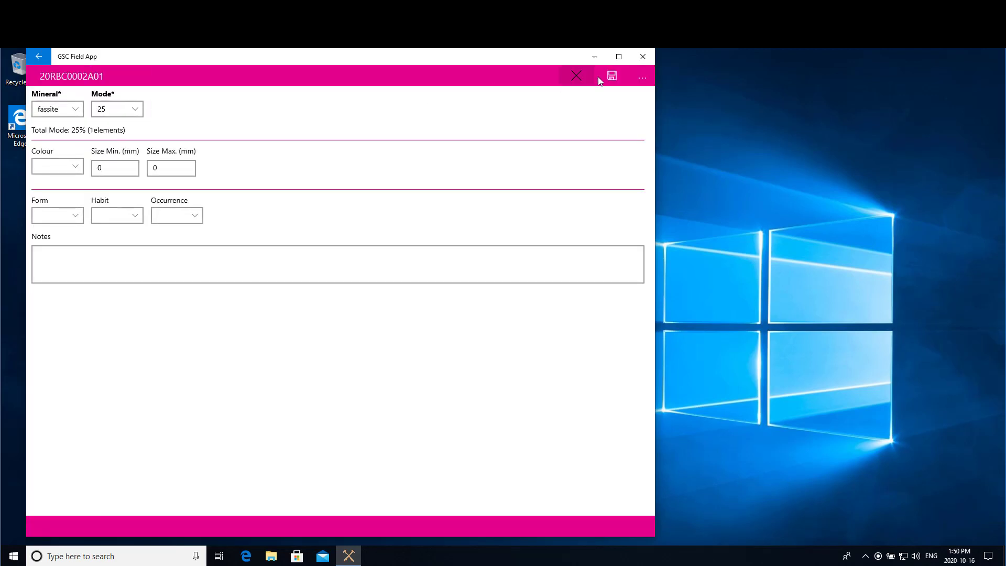
click(609, 76)
Set the ferroactinolite mineral record 20RBC0002A02 to a mode of 15% and save.
click(317, 507)
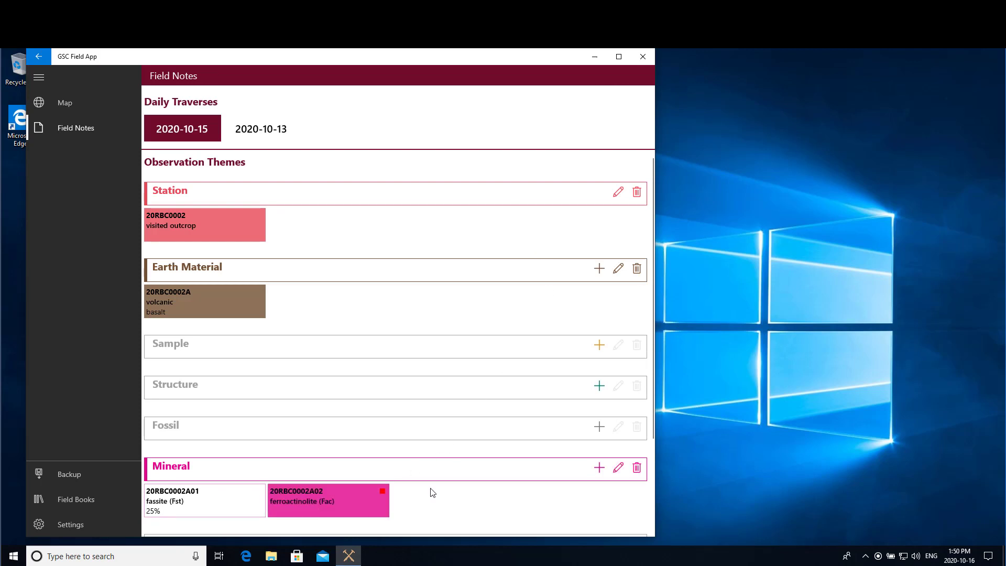
click(620, 469)
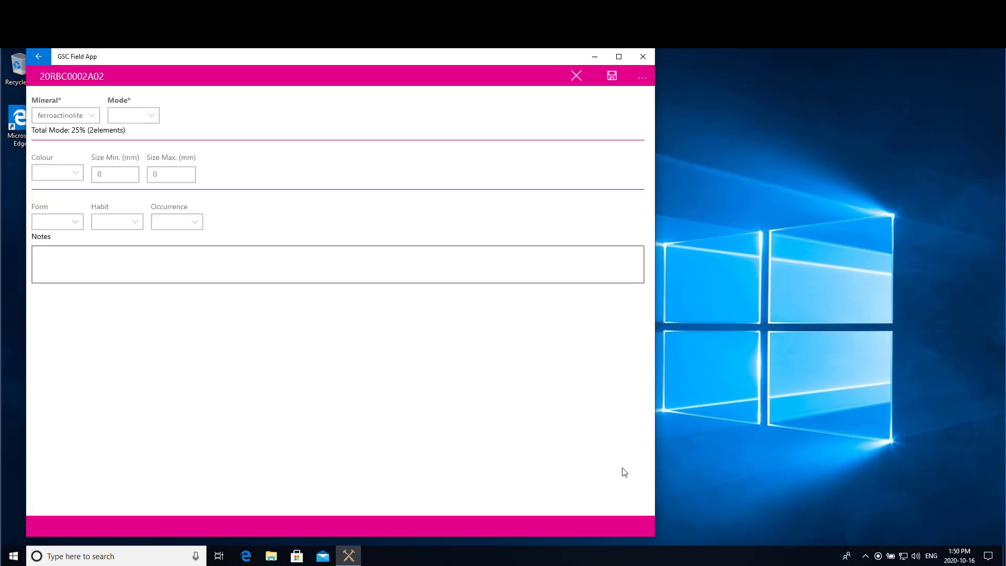
click(152, 110)
click(122, 74)
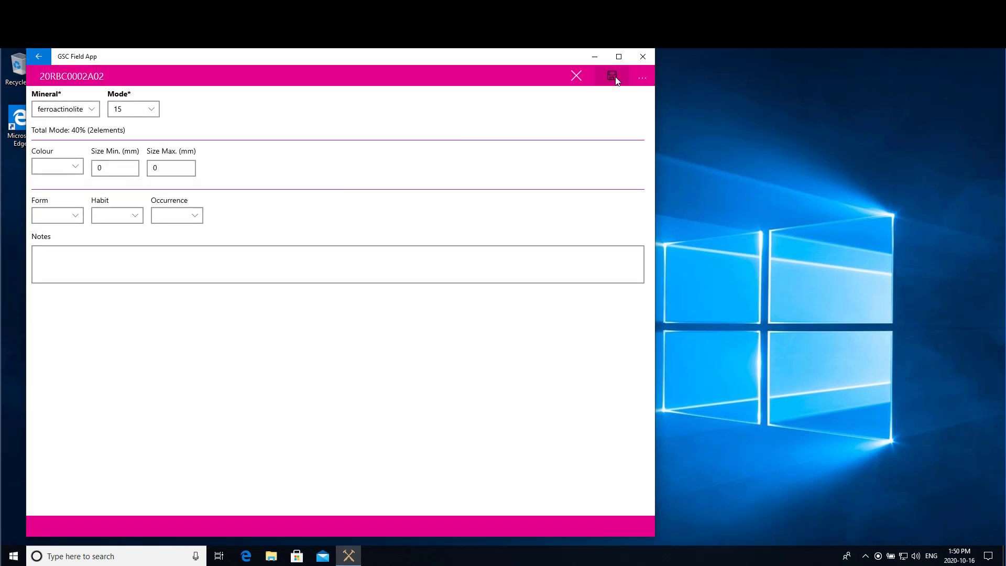
click(615, 77)
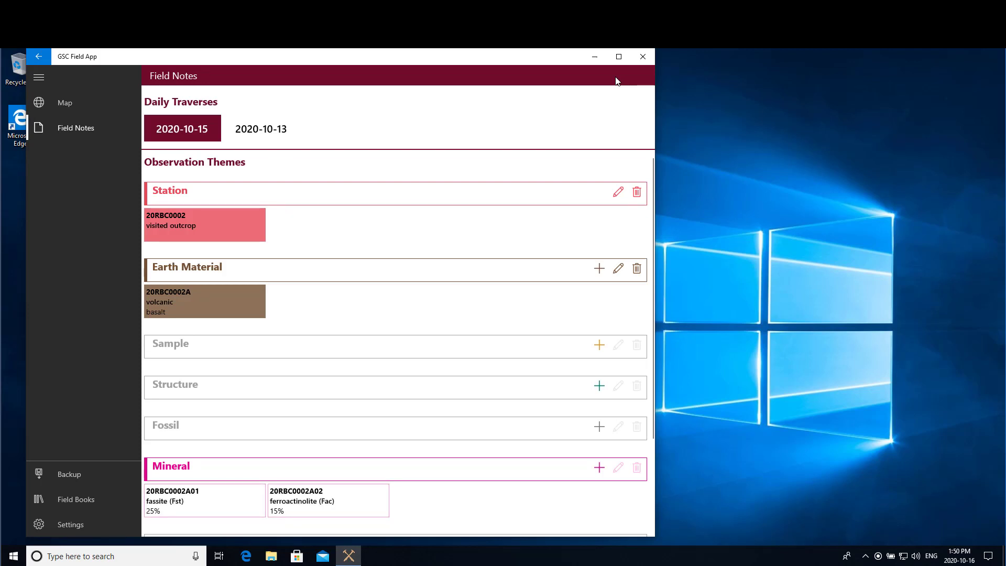